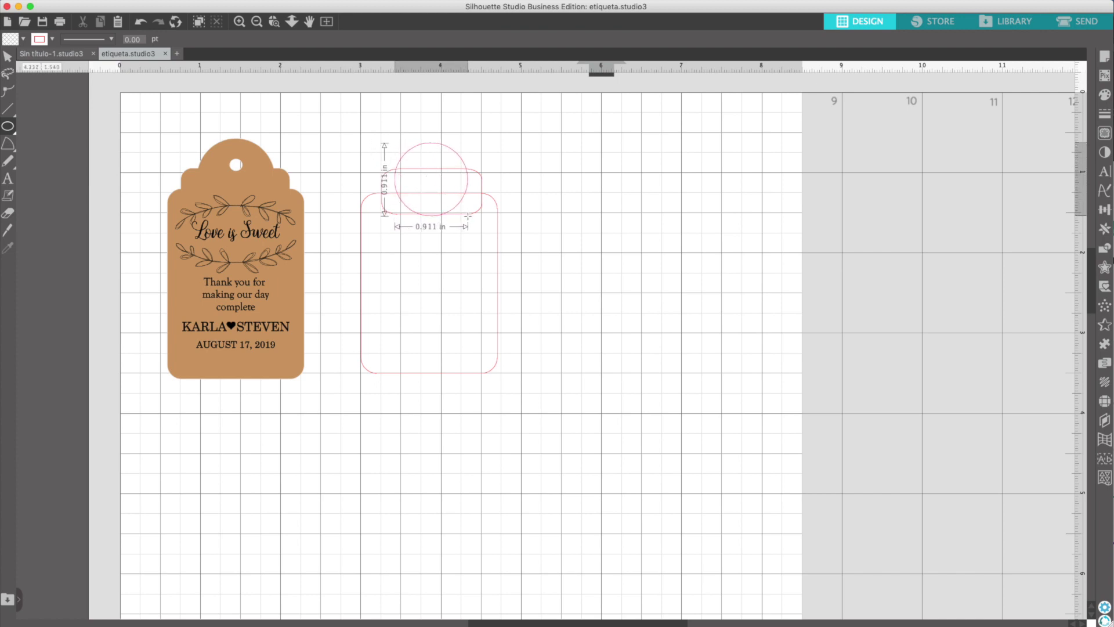
# - Centre-align the circle and the two rounded rectangles horizontally and weld them into a single tag outline
pyautogui.press('super+a')
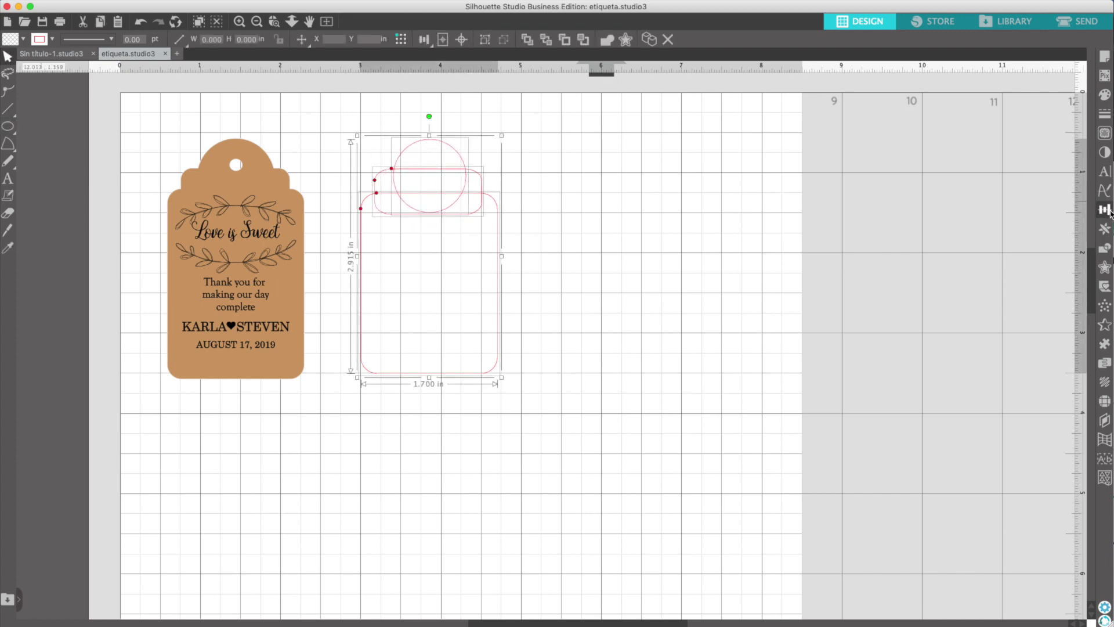
pyautogui.click(1105, 210)
pyautogui.click(1025, 149)
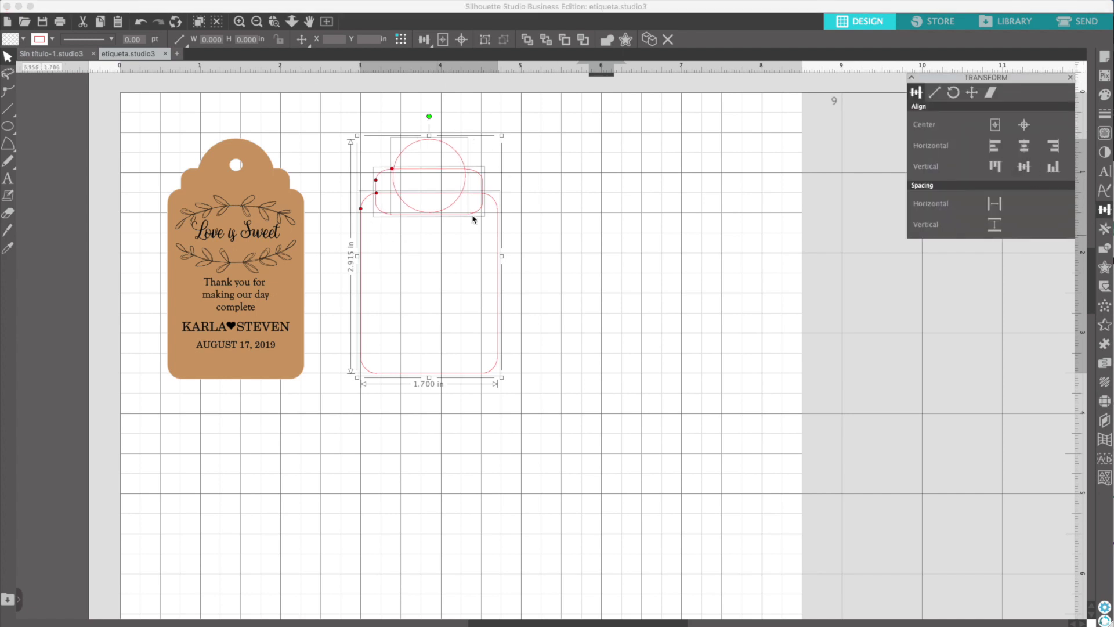
pyautogui.click(1106, 249)
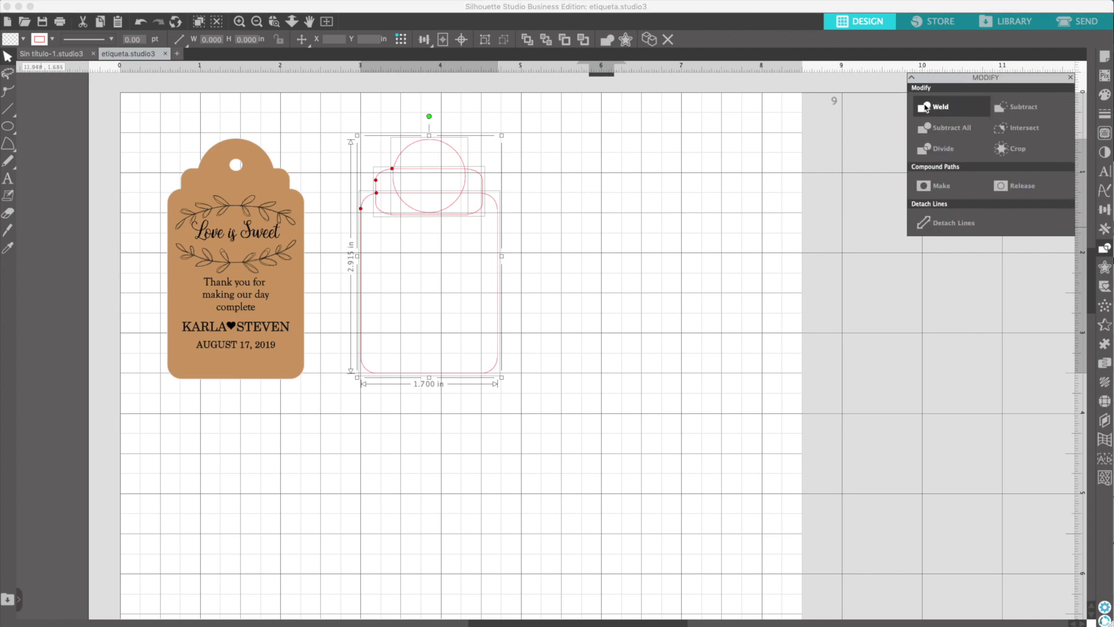
pyautogui.click(930, 108)
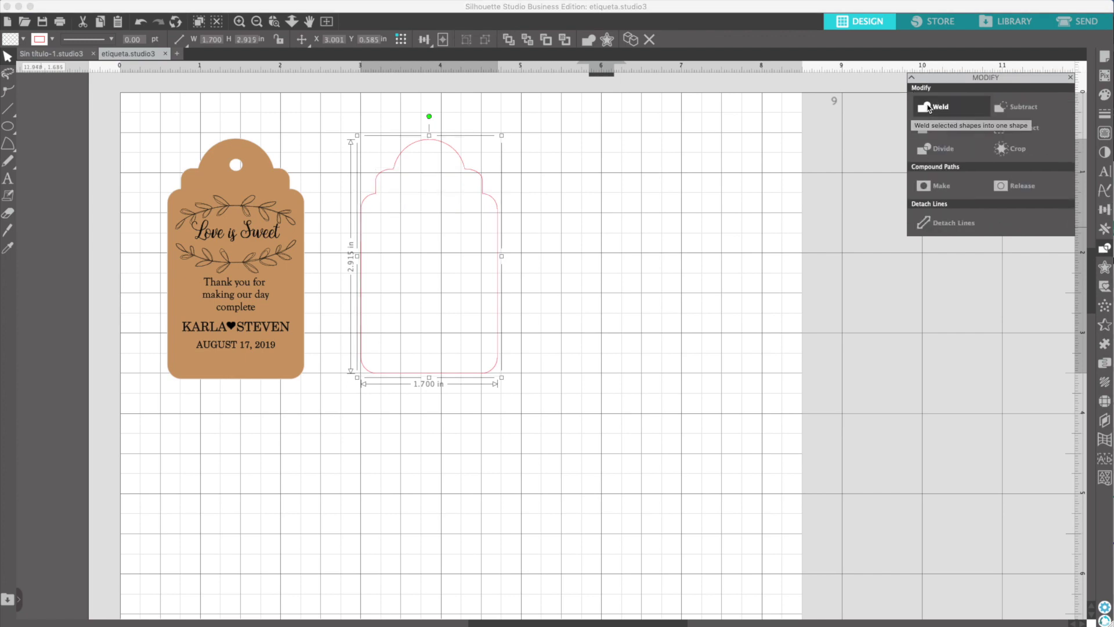
# - Draw a small hole circle inside the tag's rounded upper part and centre it horizontally with the tag outline
pyautogui.click(8, 127)
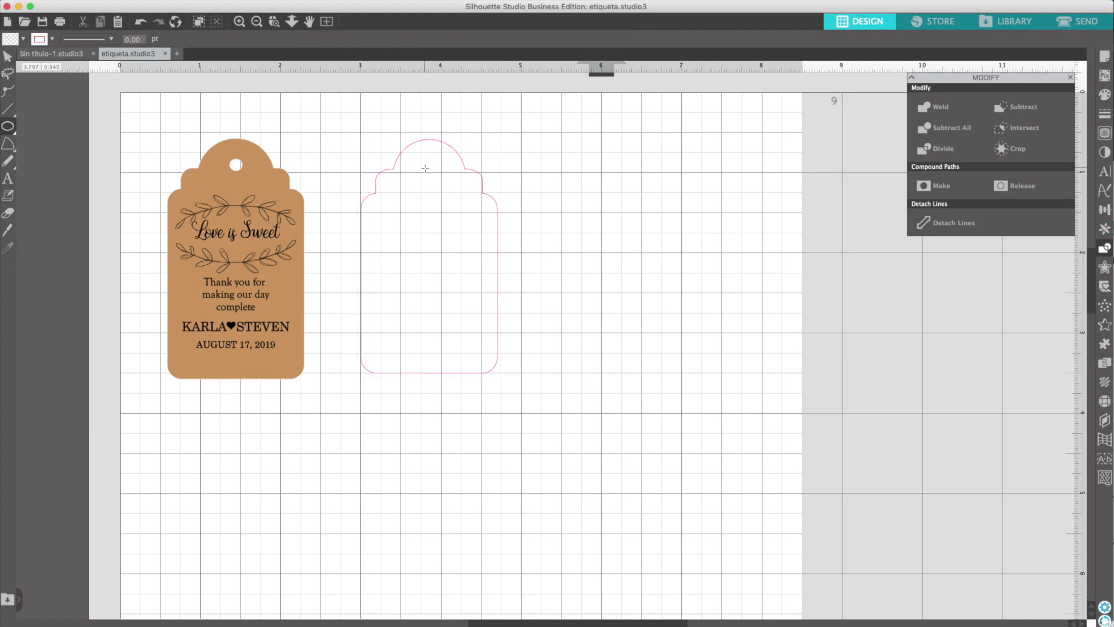
pyautogui.press('v')
pyautogui.click(402, 249)
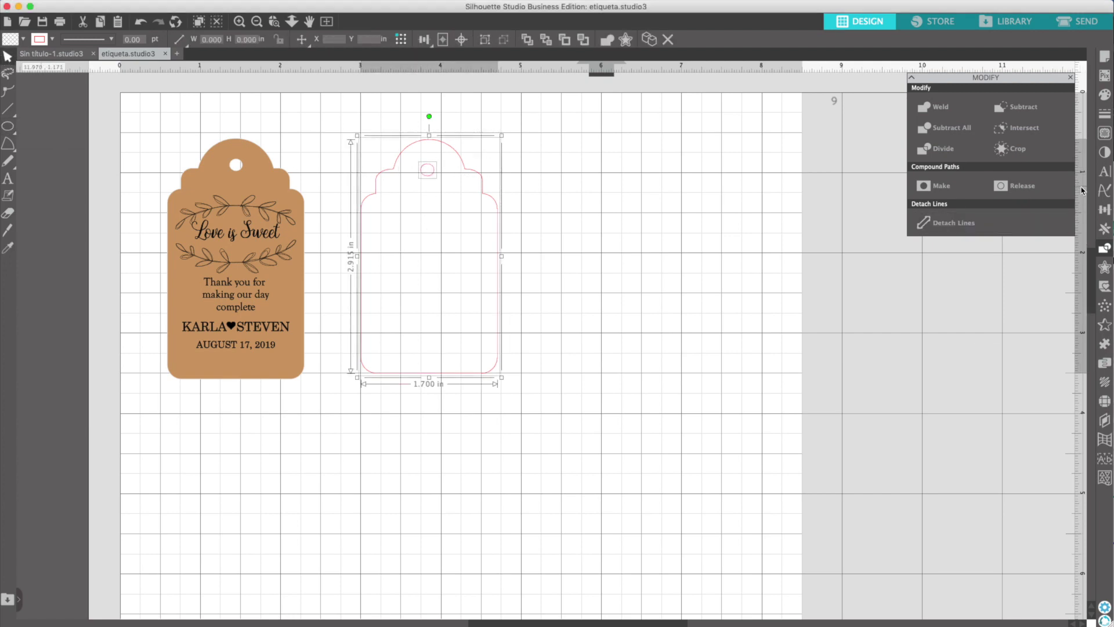
pyautogui.click(1103, 210)
pyautogui.click(1024, 146)
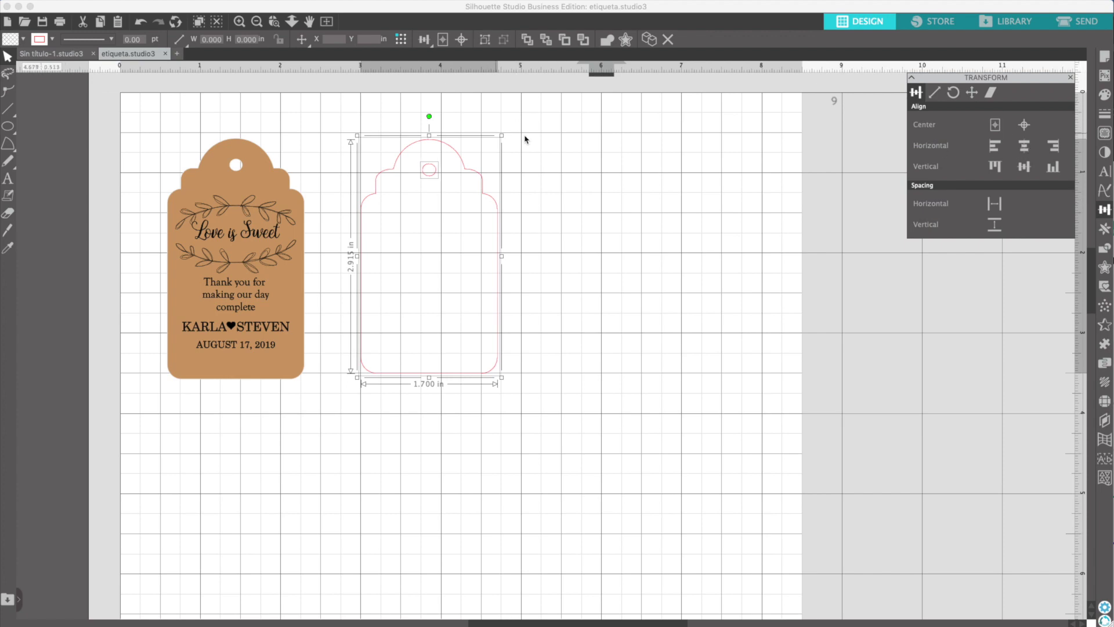
# - Combine the tag outline and its hole circle into a compound path and shift the tag slightly toward the brown sample
pyautogui.click(1104, 248)
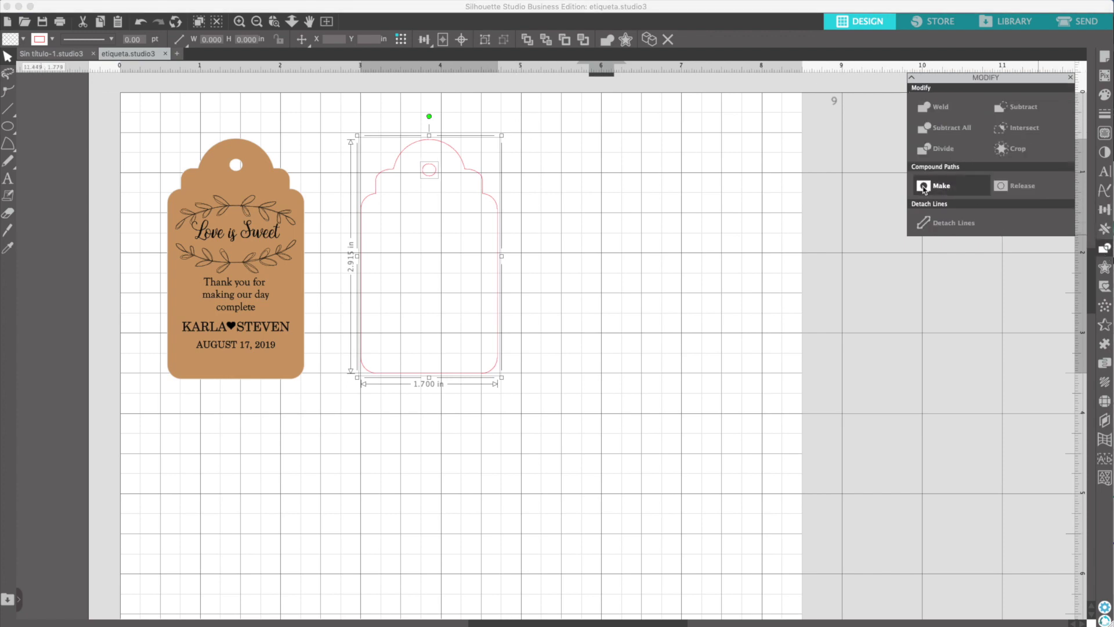
pyautogui.click(938, 187)
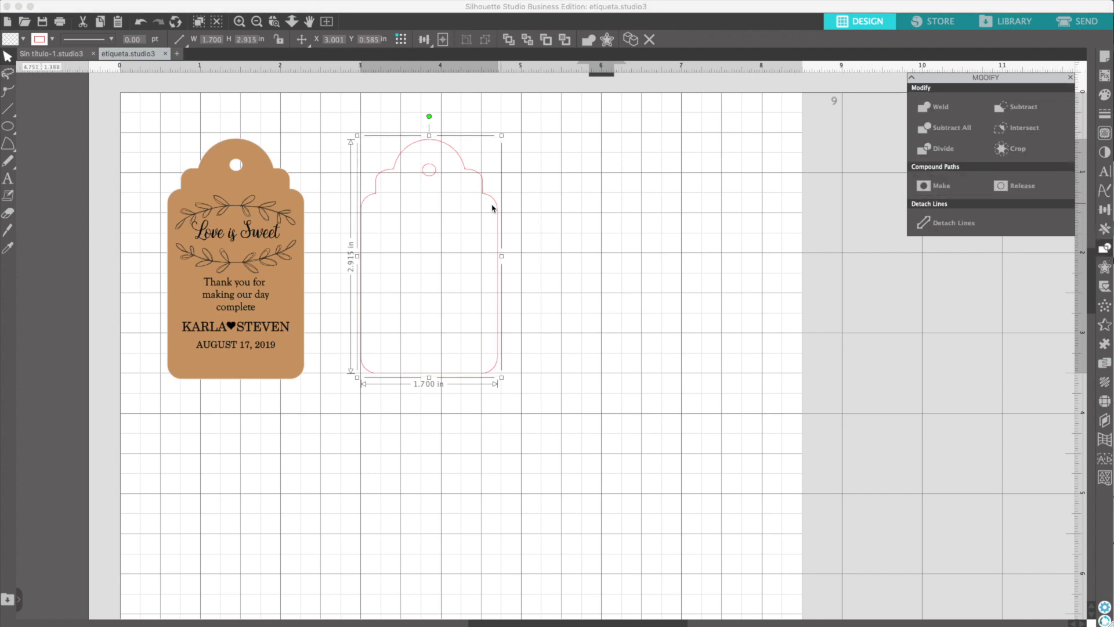
pyautogui.moveTo(496, 209)
pyautogui.mouseDown()
pyautogui.moveTo(562, 214)
pyautogui.moveTo(460, 211)
pyautogui.moveTo(489, 209)
pyautogui.mouseUp()
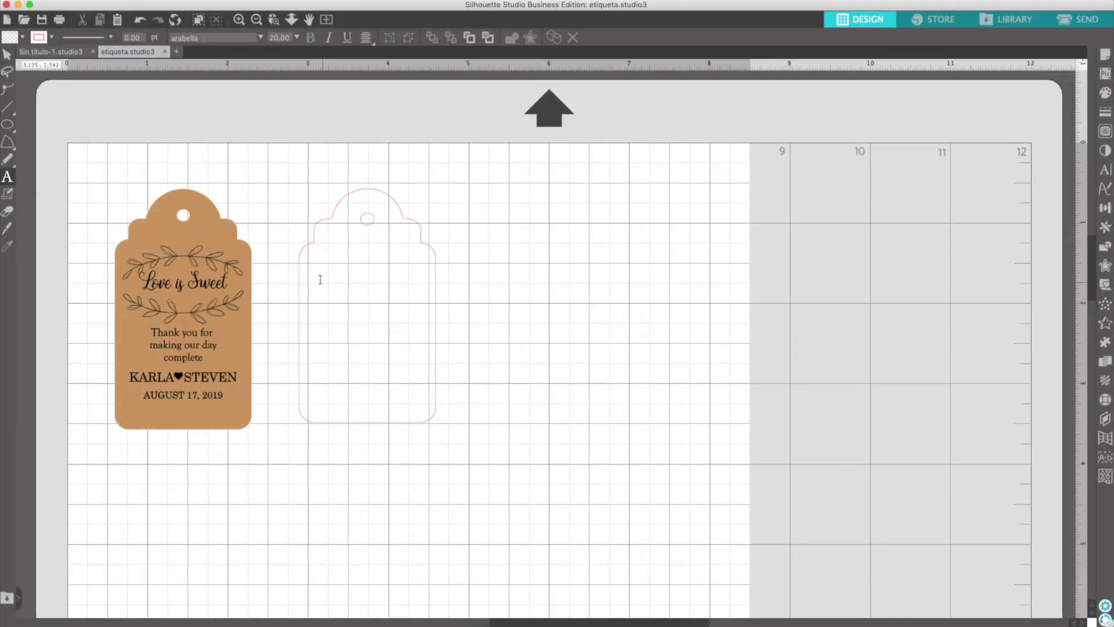
# - Add the text "Love is Sweet" in the arabella font and place it in the tag's upper area, about 1.156 in wide
pyautogui.click(1104, 169)
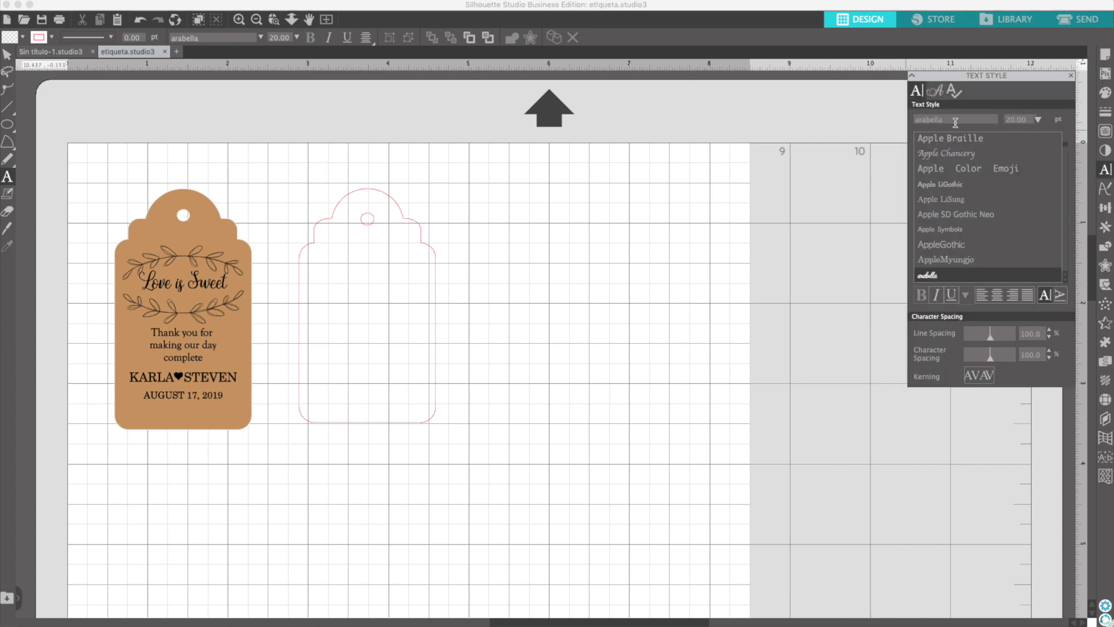
pyautogui.click(490, 294)
pyautogui.write('Love is Sweet')
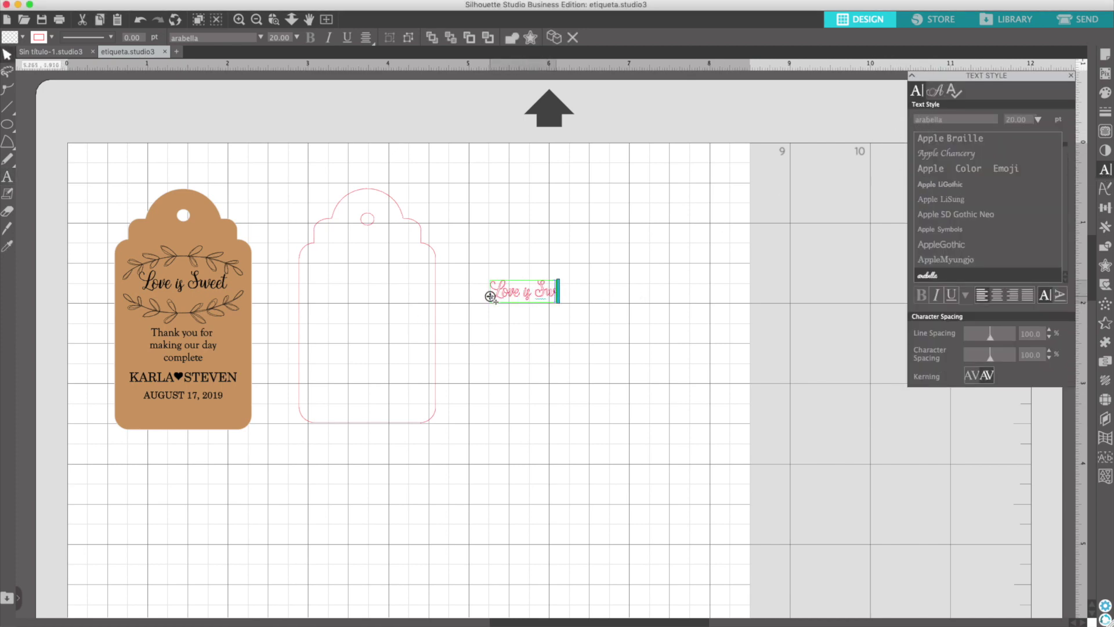
pyautogui.click(599, 324)
pyautogui.moveTo(531, 291); pyautogui.dragTo(419, 290)
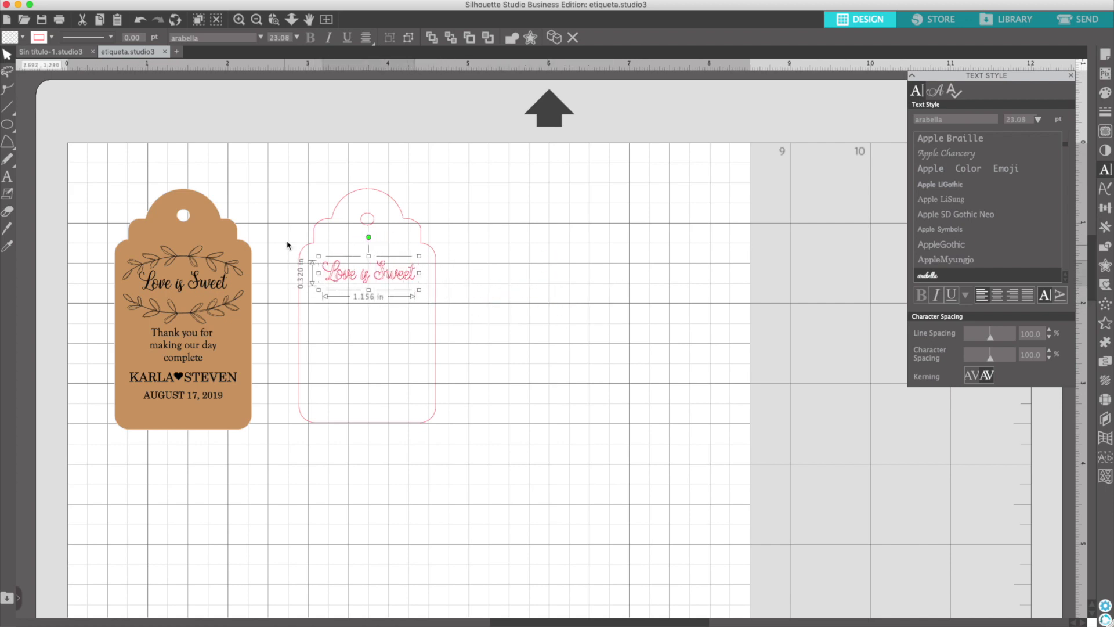
# - Set the fill and line colour of the "Love is Sweet" text to black
pyautogui.click(1104, 92)
pyautogui.click(993, 132)
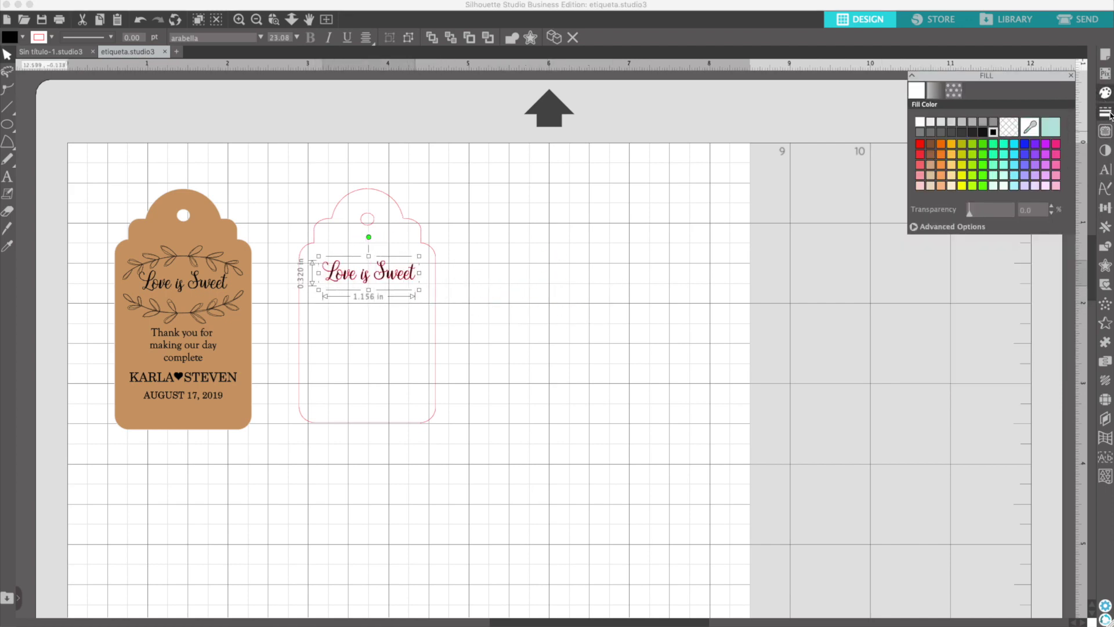
pyautogui.click(1104, 112)
pyautogui.click(934, 90)
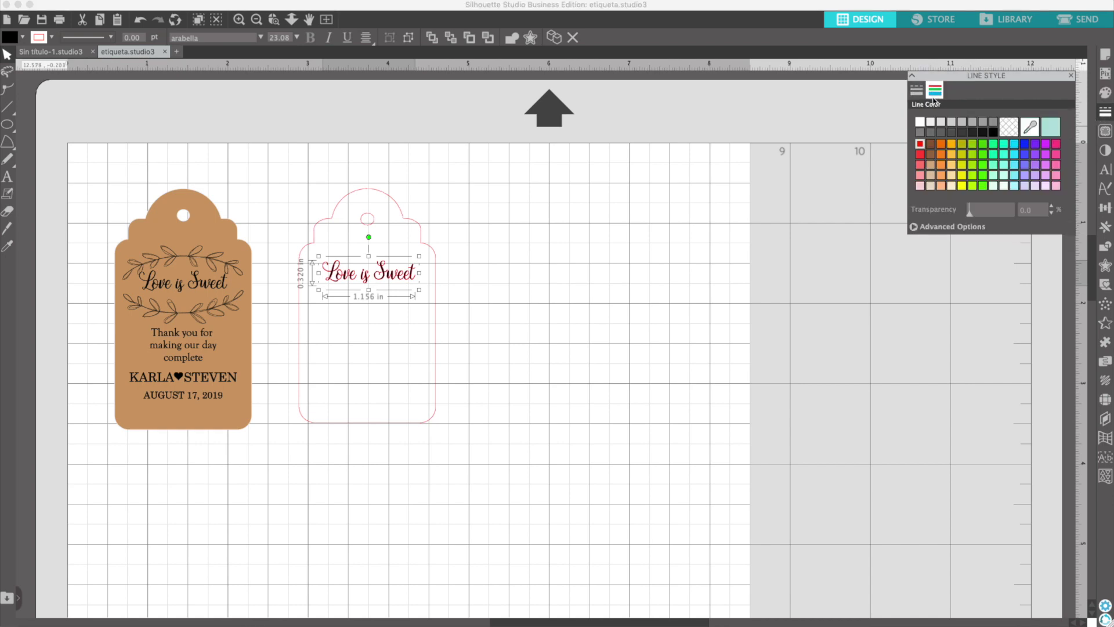
pyautogui.click(993, 132)
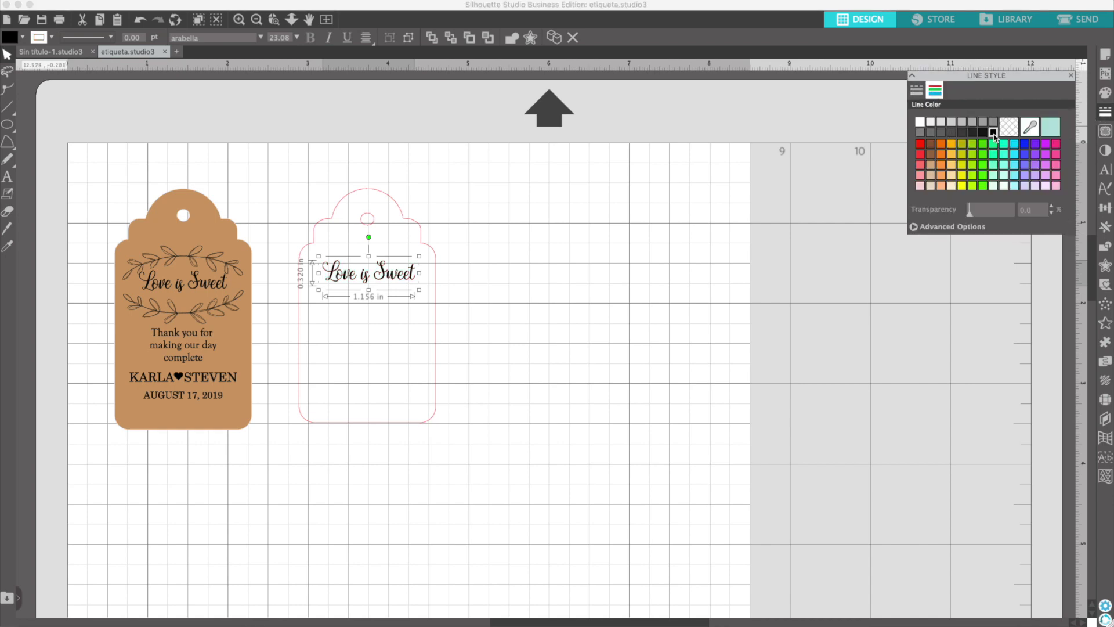
pyautogui.click(587, 200)
# - Add the centred three-line text "Thank you for / making our day / complete" in Goudy Old Style beside the tag
pyautogui.press('t')
pyautogui.click(942, 119)
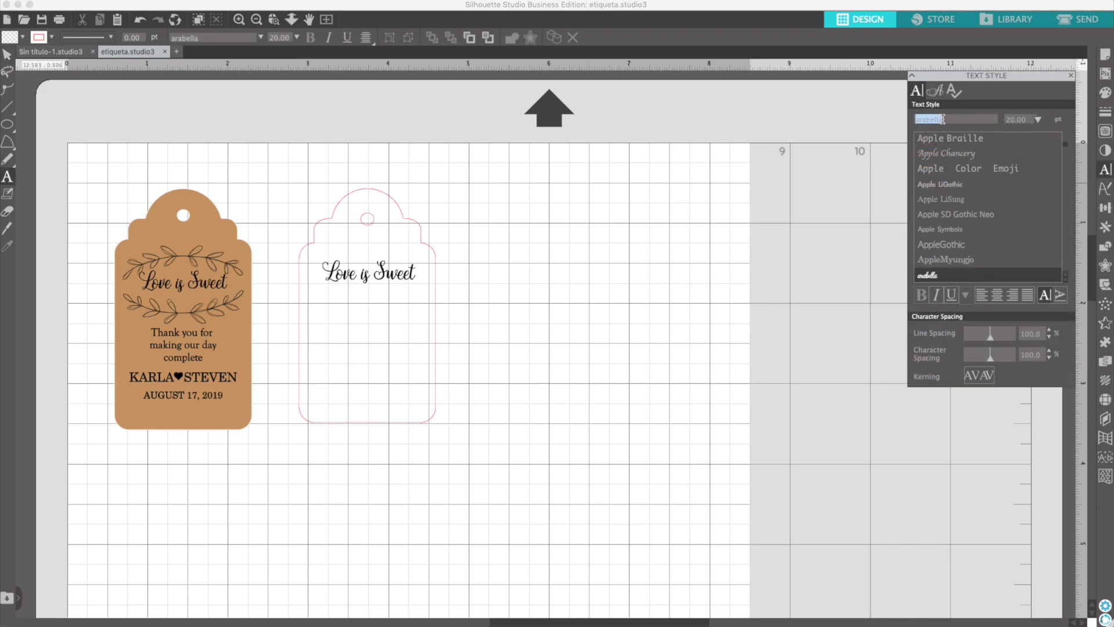
pyautogui.write('Goudi')
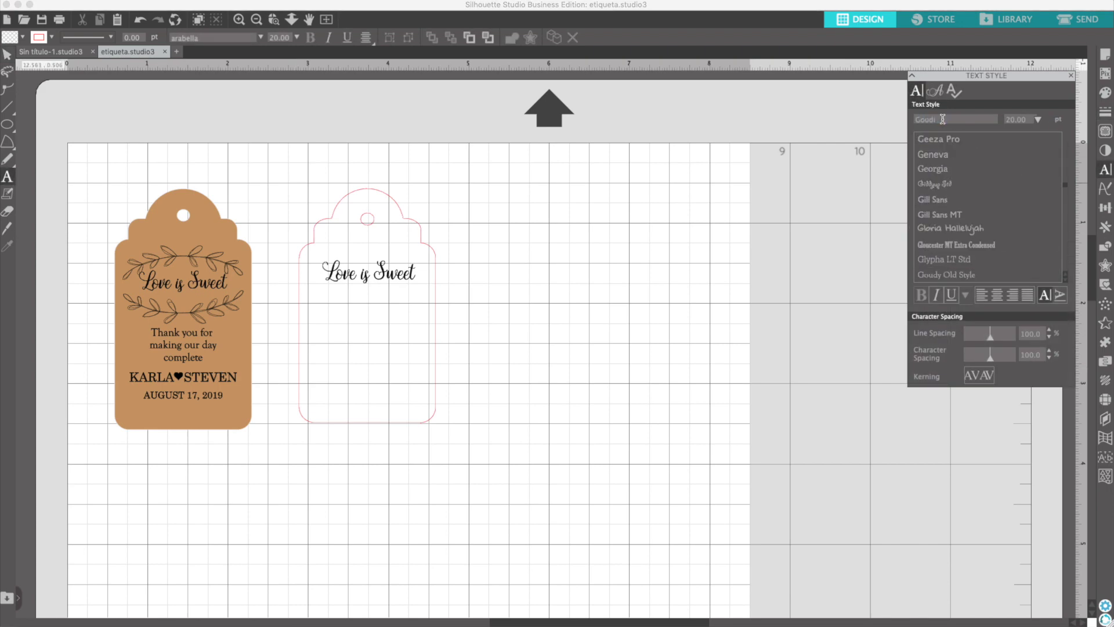
pyautogui.press('Return')
pyautogui.click(539, 319)
pyautogui.write('Thank you for')
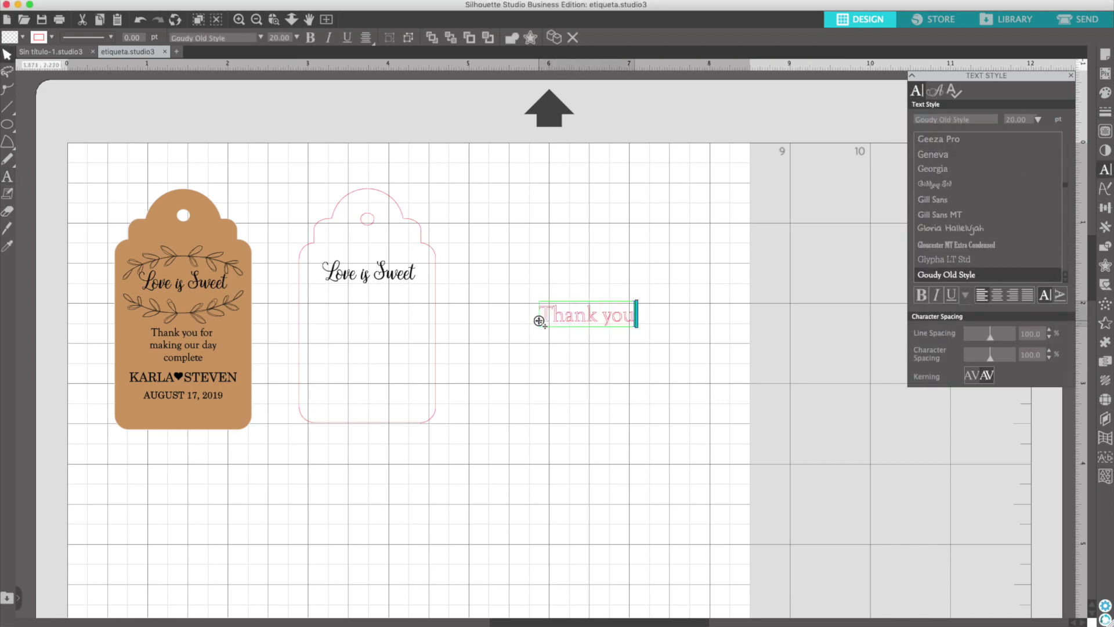
pyautogui.press('Return')
pyautogui.write('making our day')
pyautogui.press('Return')
pyautogui.write('complete')
# - Set the fill and line colour of the three-line thank-you text to black
pyautogui.press('super+a')
pyautogui.click(1105, 92)
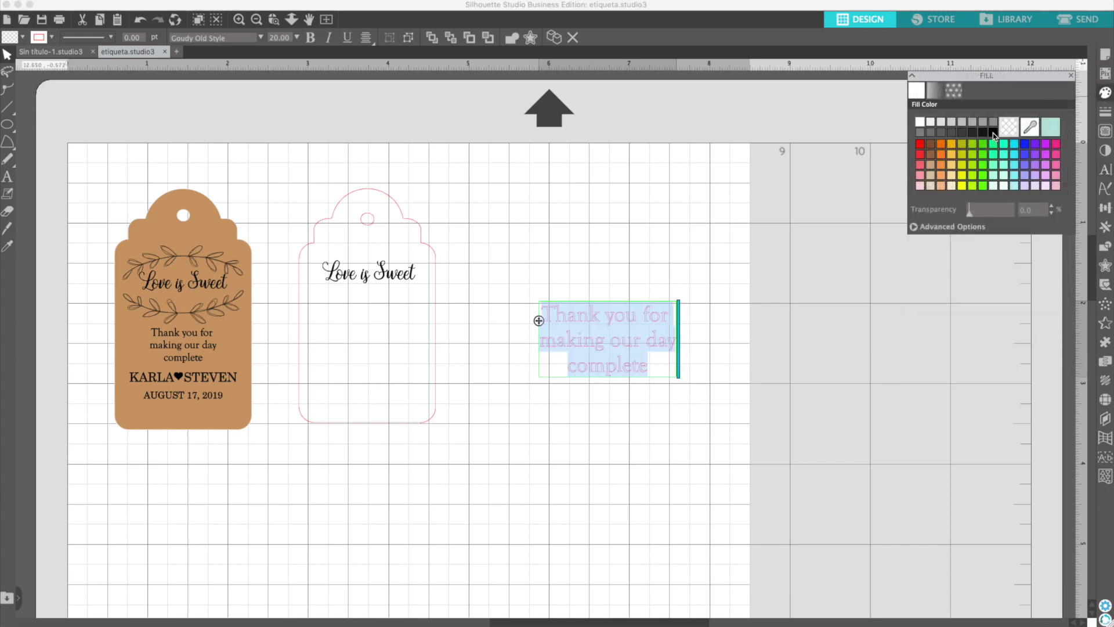
pyautogui.click(994, 132)
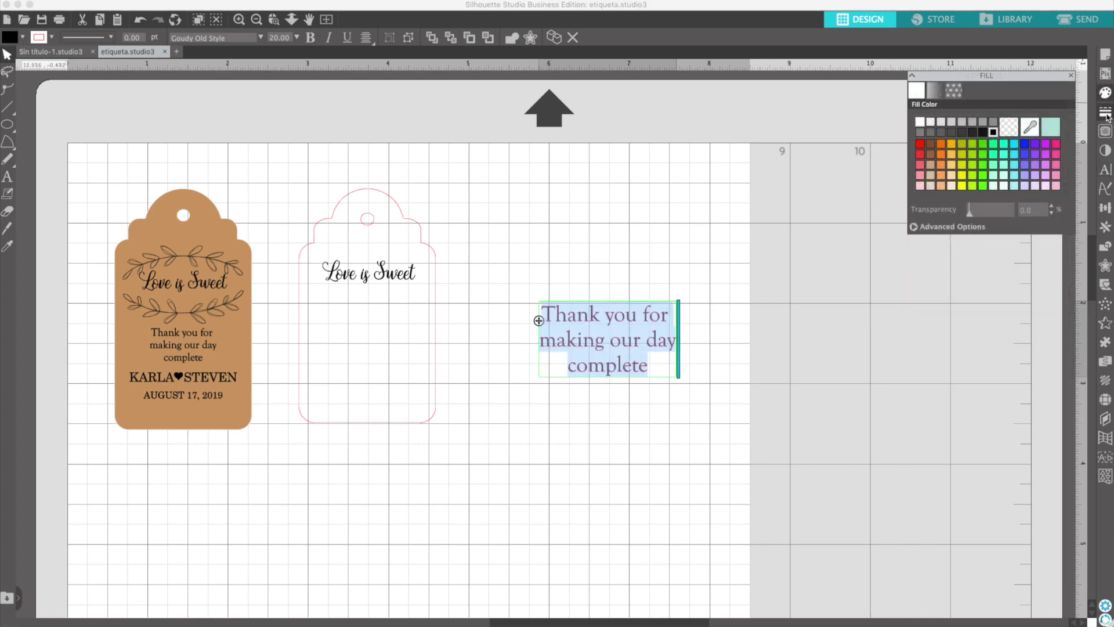
pyautogui.click(1105, 113)
pyautogui.click(934, 90)
pyautogui.click(993, 132)
pyautogui.click(634, 418)
# - Scale down the thank-you text and place it on the tag below "Love is Sweet"
pyautogui.click(648, 366)
pyautogui.moveTo(680, 380); pyautogui.dragTo(394, 366)
pyautogui.click(523, 383)
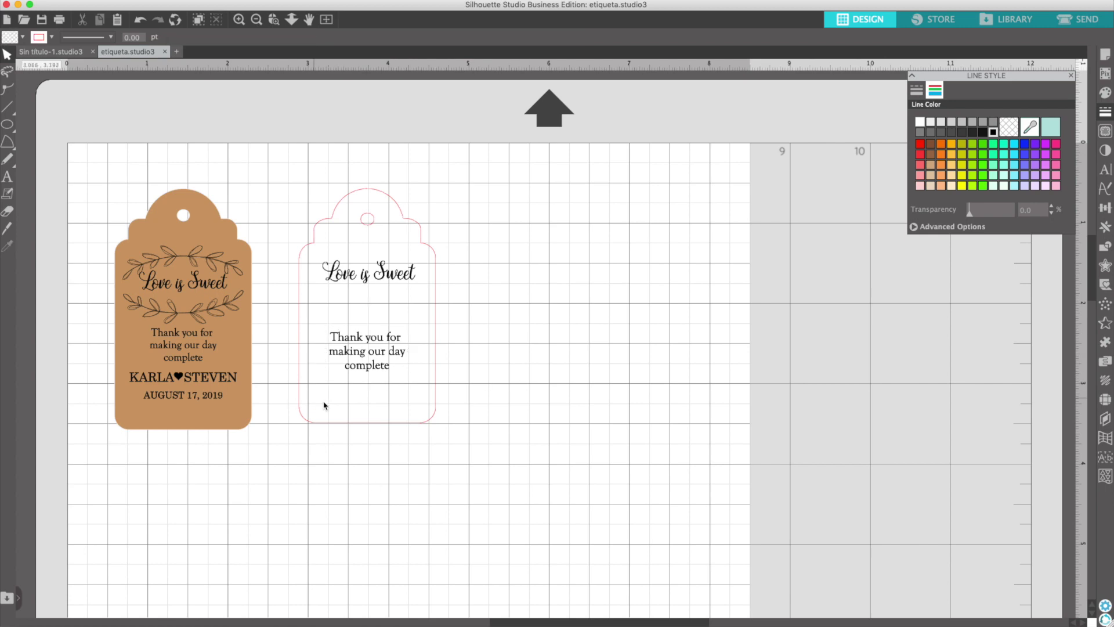
# - Add the couple's first names in Century with a gap between them, coloured black and scaled to 11.90 pt under the thank-you text
pyautogui.press('t')
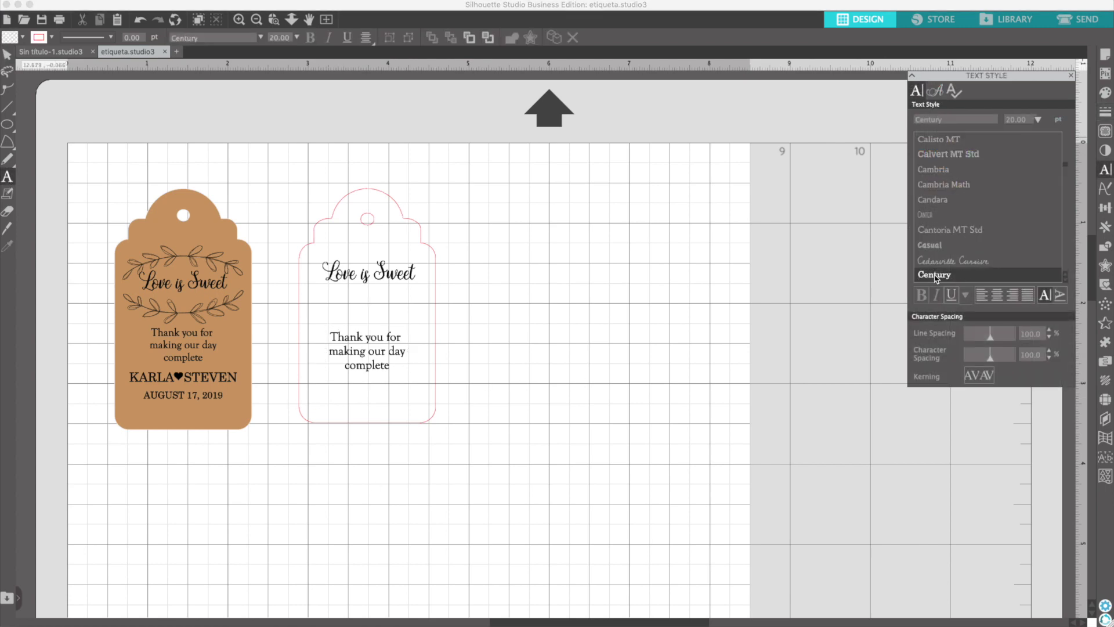
pyautogui.click(537, 329)
pyautogui.write('KARLA')
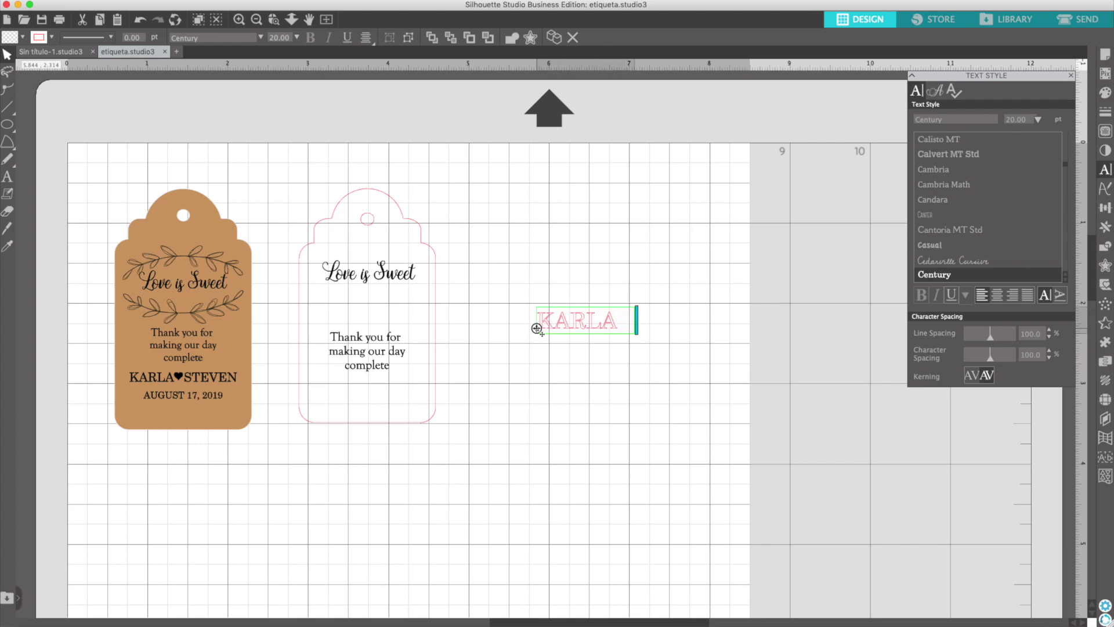
pyautogui.write('  STEVEN')
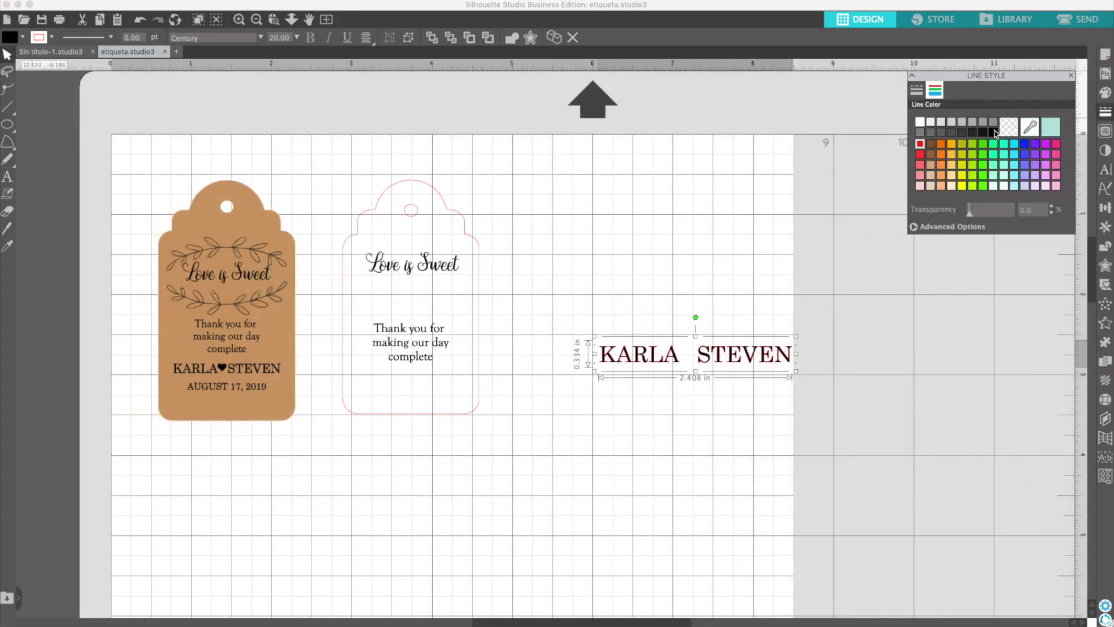
pyautogui.click(996, 134)
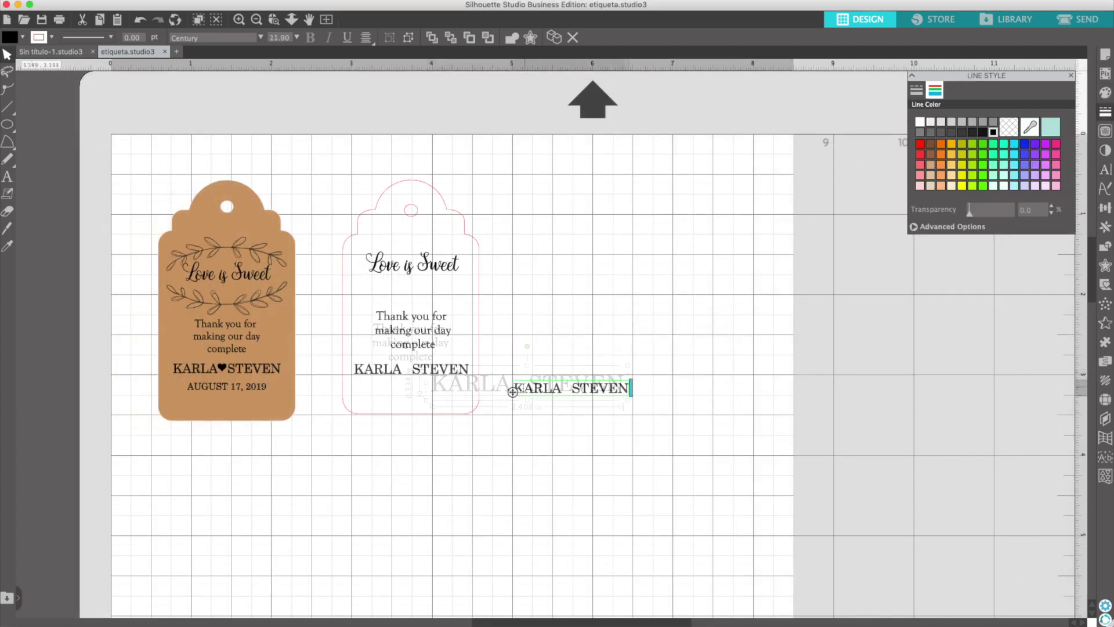
# - Replace the text in the copied names line with "AUGUST 17, 2019" and place it beneath the names on the tag
pyautogui.moveTo(513, 388); pyautogui.dragTo(641, 390)
pyautogui.write('AUGUST 17, 2019')
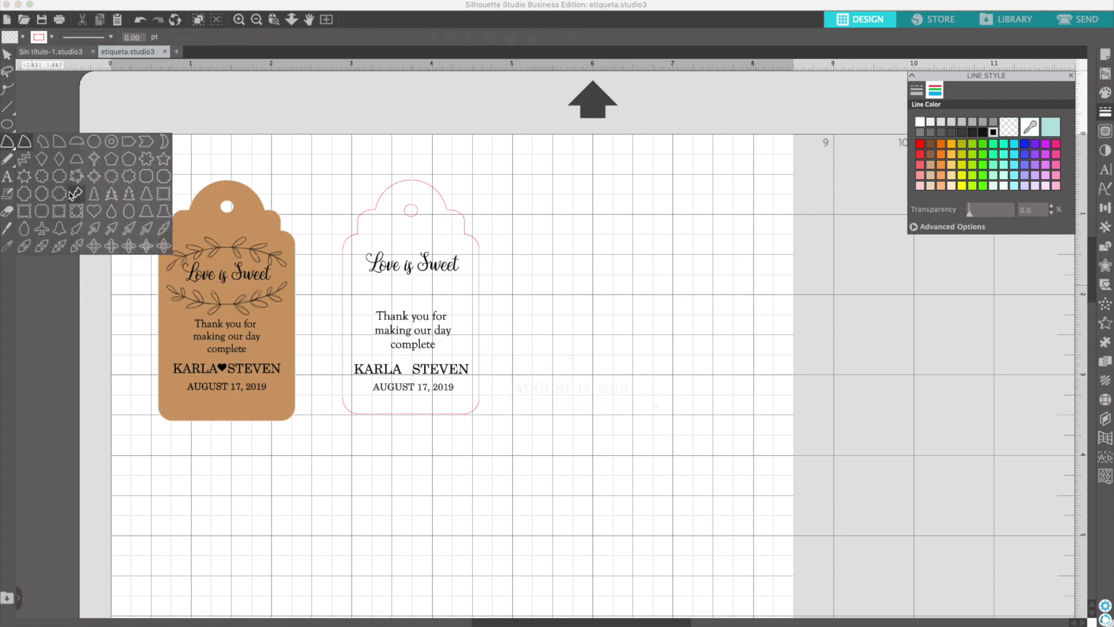
# - Draw a heart about 0.31 in wide beside the tag and give it a black line and black fill
pyautogui.click(93, 211)
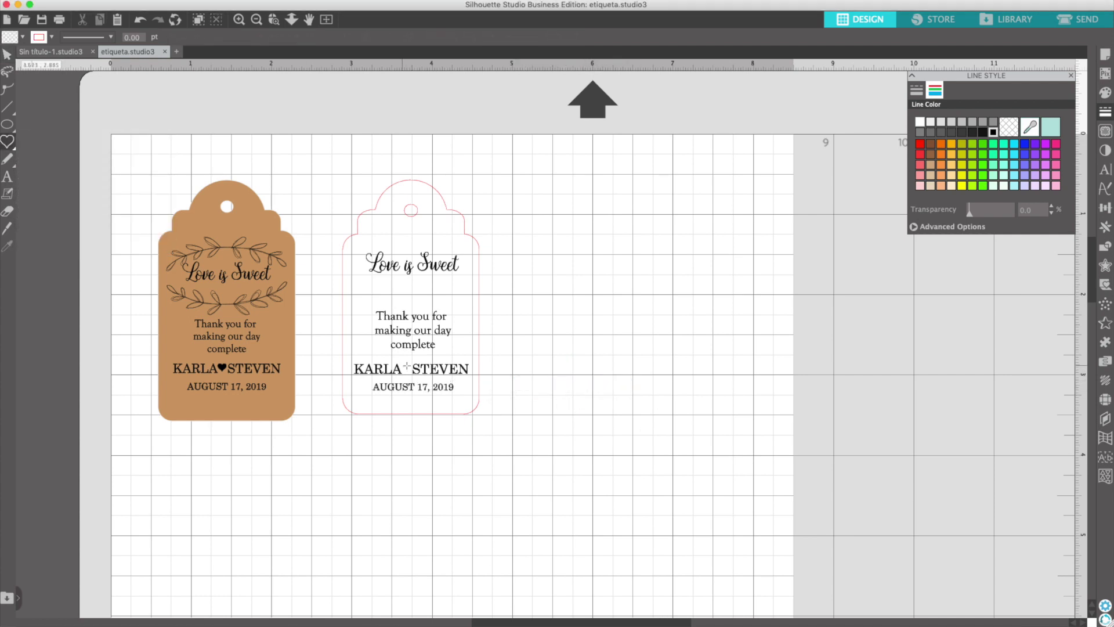
pyautogui.moveTo(522, 362)
pyautogui.mouseDown()
pyautogui.moveTo(538, 406)
pyautogui.moveTo(535, 326)
pyautogui.moveTo(522, 346)
pyautogui.mouseUp()
pyautogui.click(994, 134)
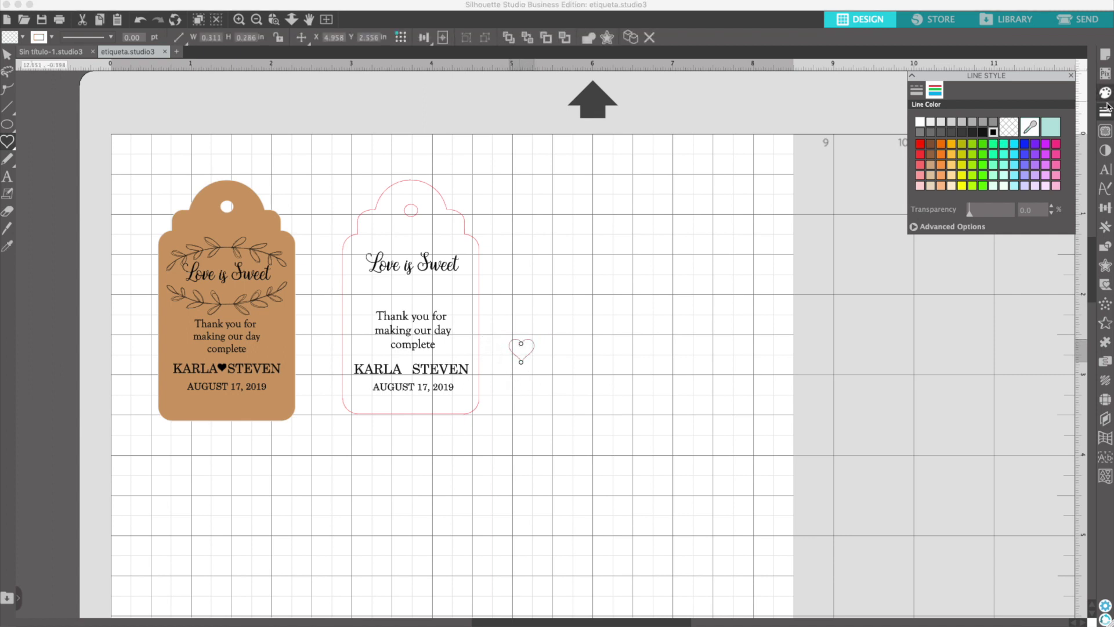
pyautogui.click(1105, 93)
pyautogui.click(994, 133)
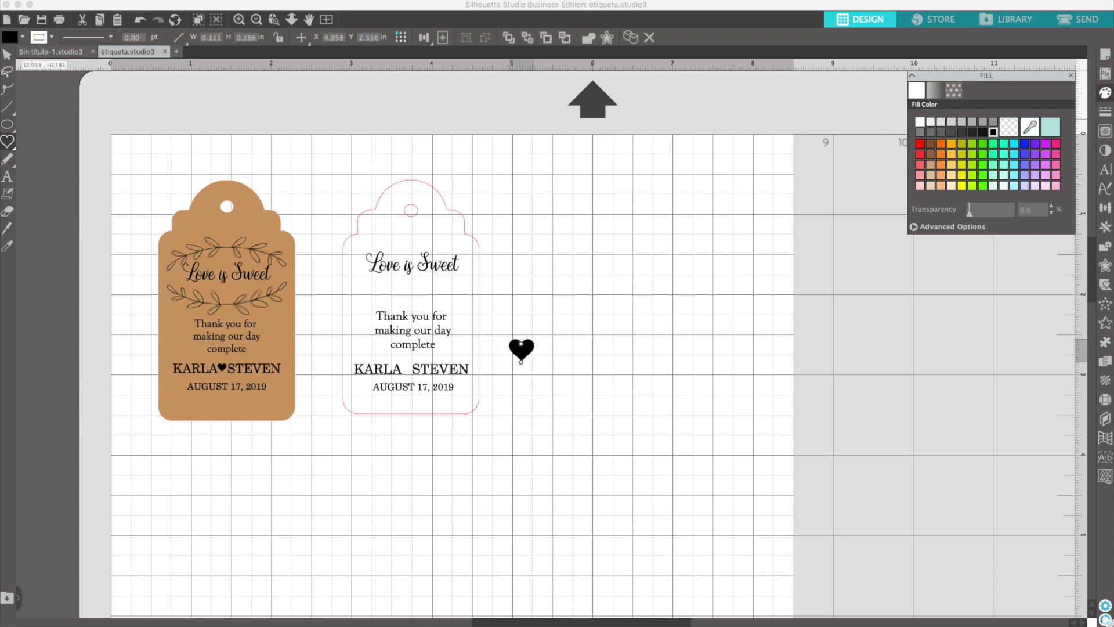
# - Move the black heart into the gap between the two names and shrink it to about 0.146 in wide
pyautogui.click(7, 54)
pyautogui.moveTo(521, 351); pyautogui.dragTo(428, 351)
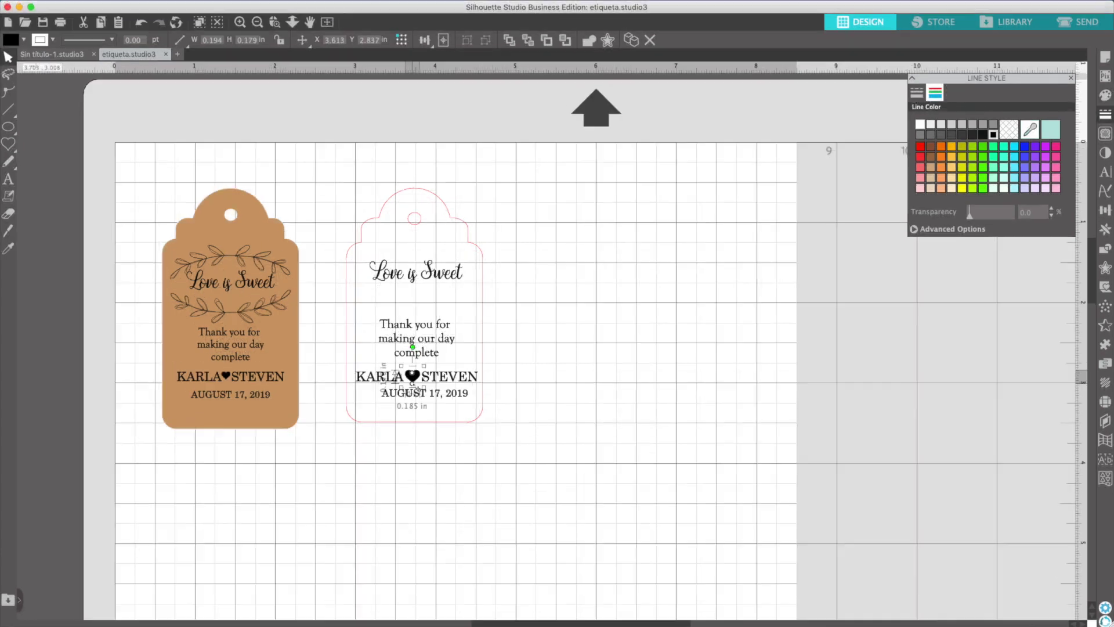
pyautogui.moveTo(409, 378); pyautogui.dragTo(414, 382)
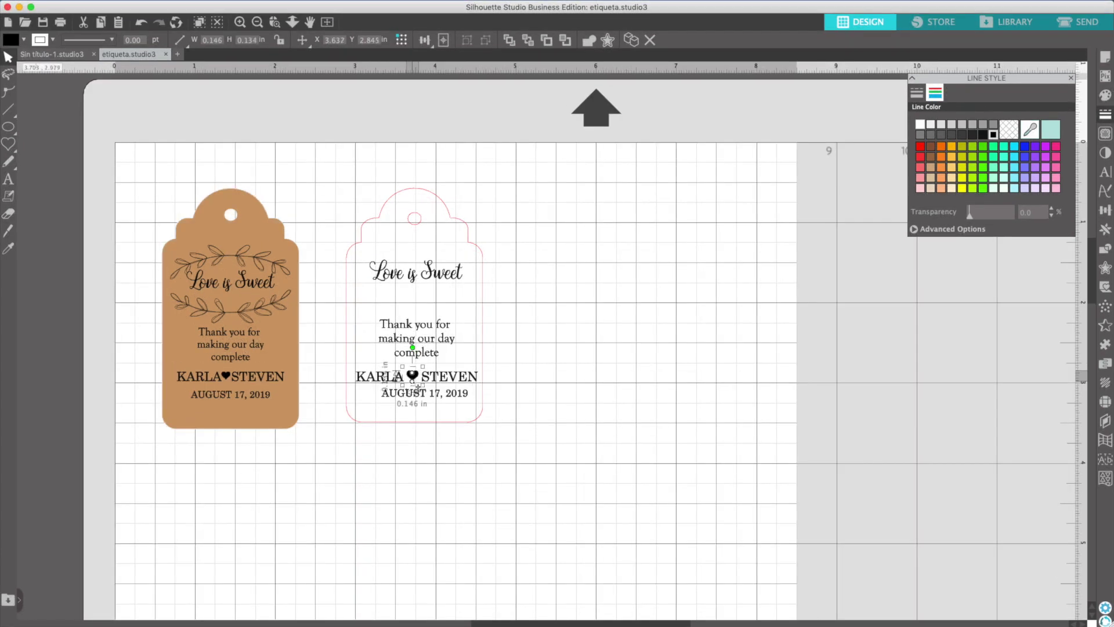
pyautogui.click(567, 378)
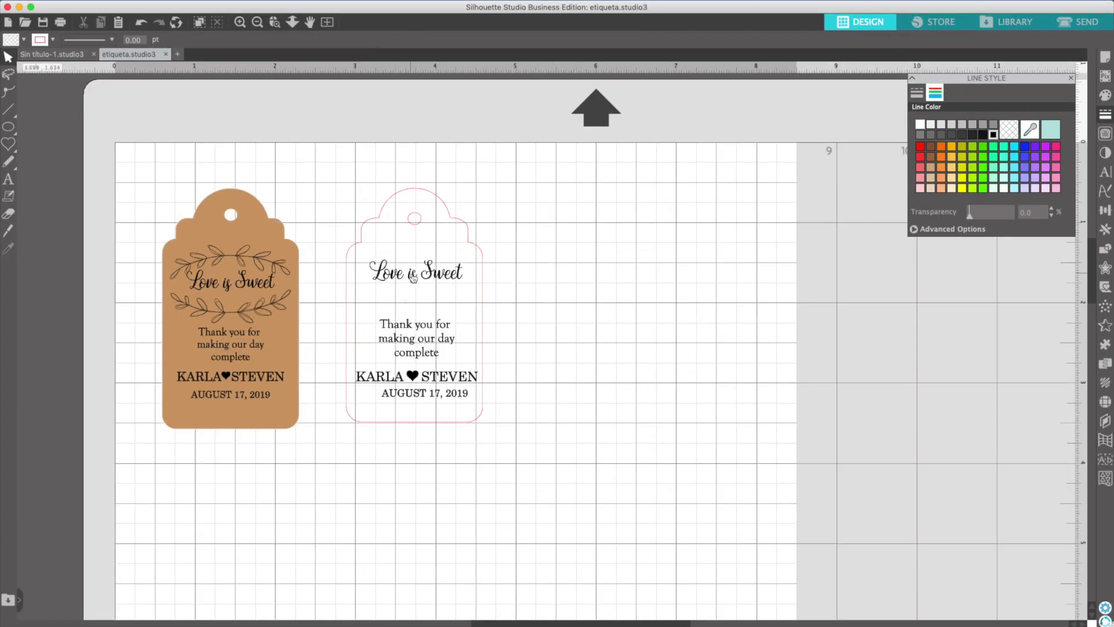
# - Insert the laurel leaf sketch design from the library's recent downloads into the tag drawing
pyautogui.click(1025, 23)
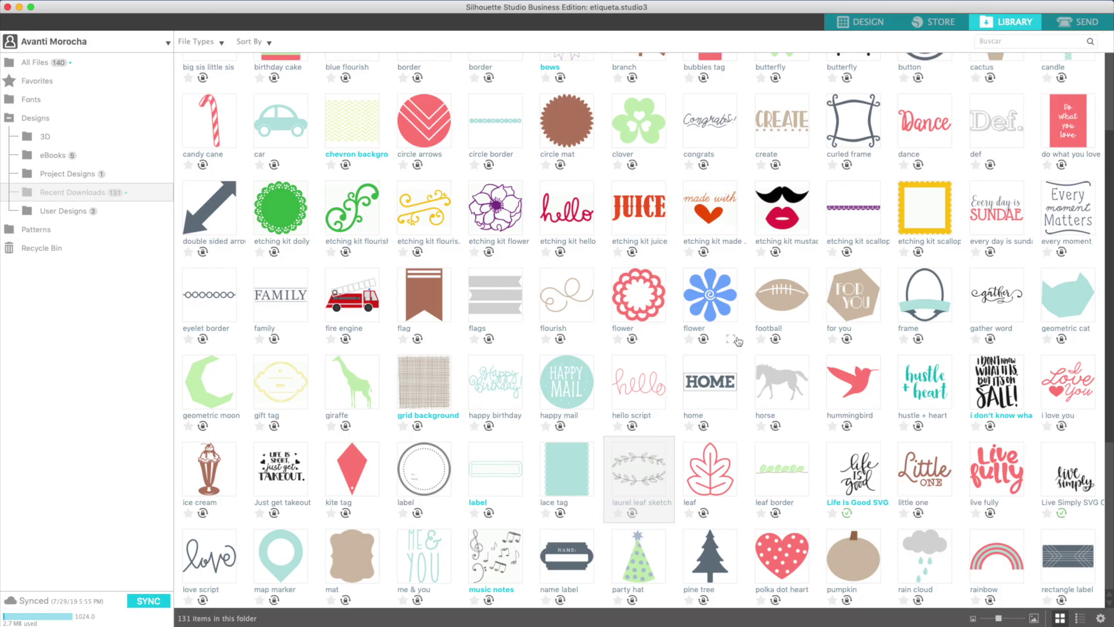
pyautogui.doubleClick(646, 460)
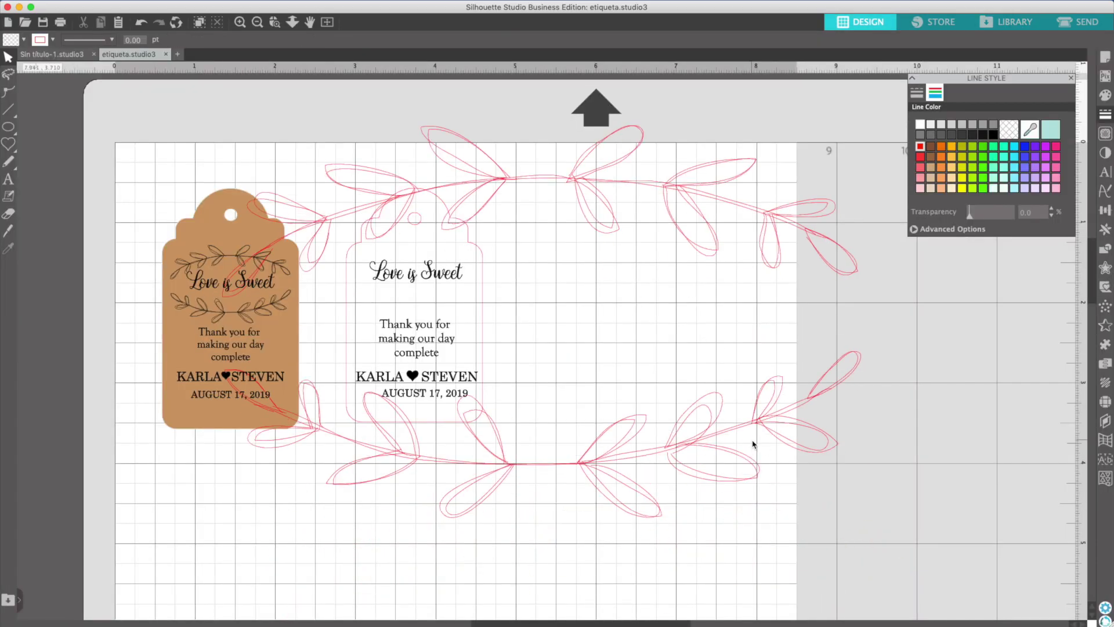
# - Shrink the laurel to about 1.445 in wide around "Love is Sweet" and give it a thicker black line
pyautogui.moveTo(865, 527)
pyautogui.mouseDown()
pyautogui.moveTo(416, 228)
pyautogui.moveTo(514, 258)
pyautogui.moveTo(433, 318)
pyautogui.moveTo(429, 307)
pyautogui.mouseUp()
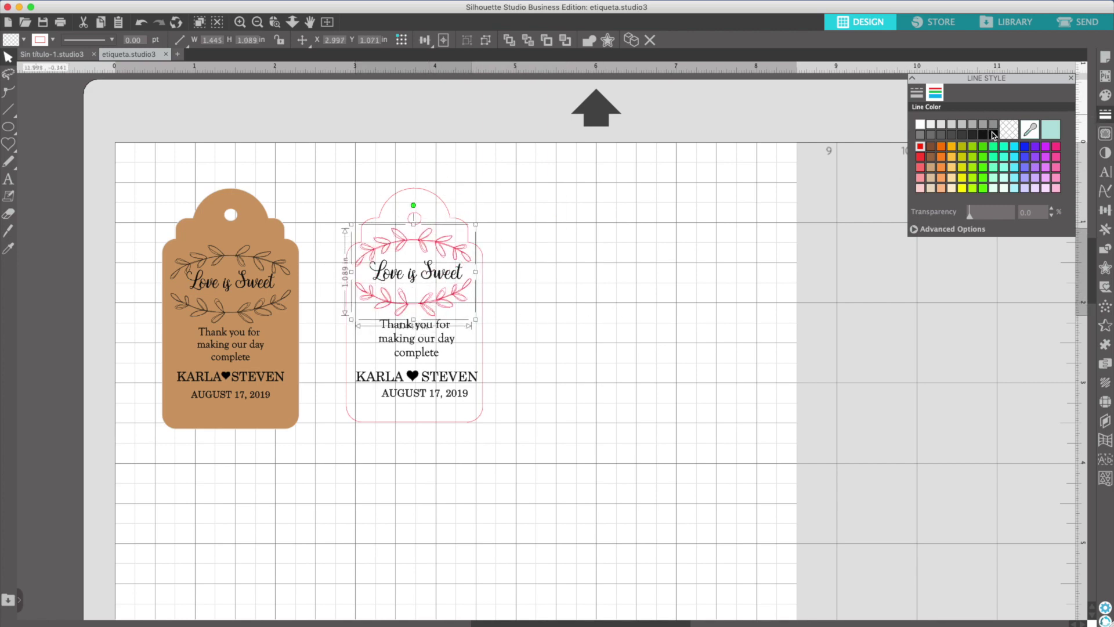
pyautogui.click(994, 135)
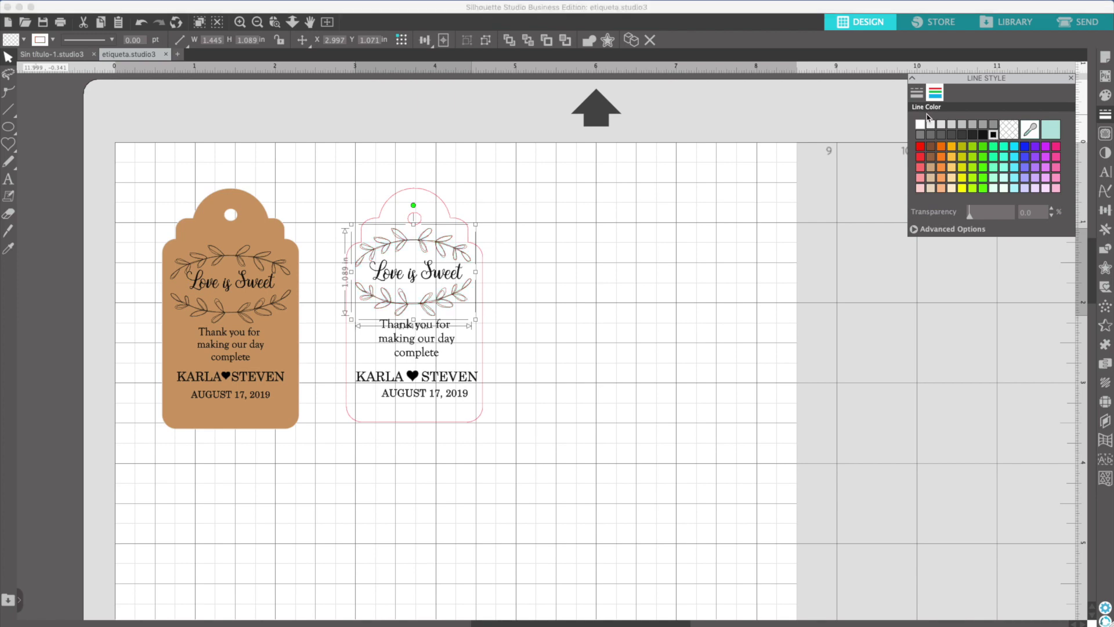
pyautogui.click(917, 93)
pyautogui.click(1029, 144)
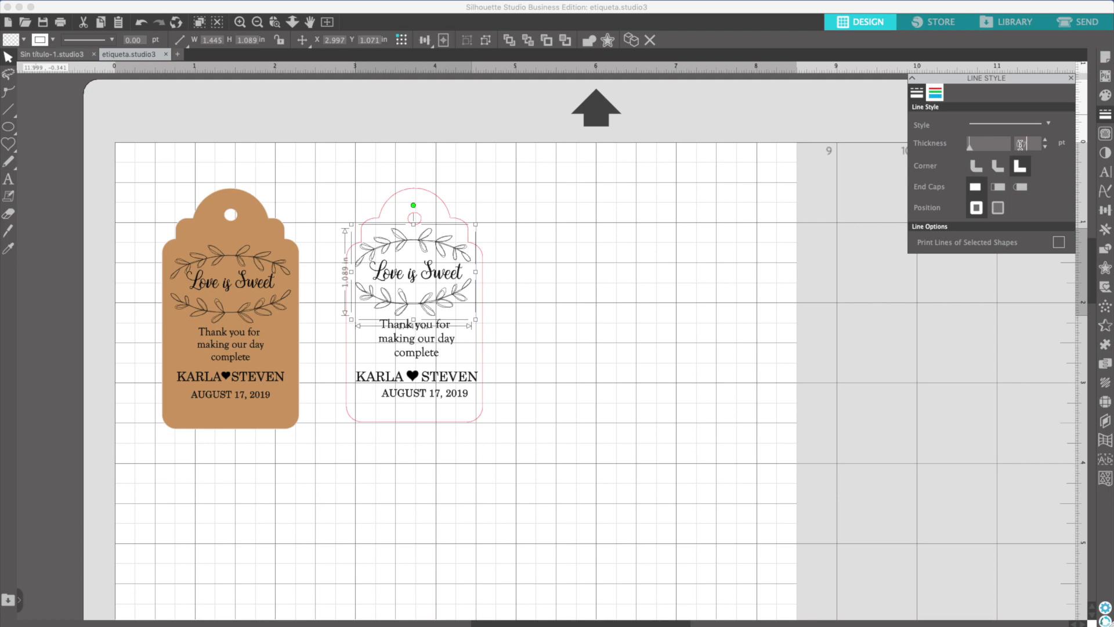
pyautogui.press('Return')
pyautogui.click(737, 324)
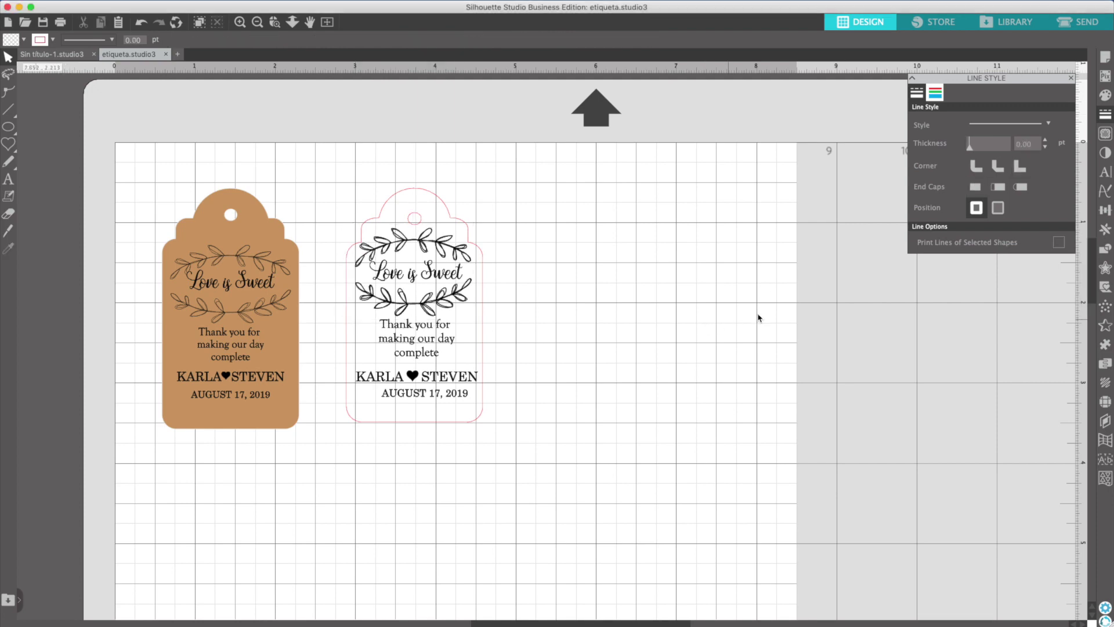
# - Select all the tag's elements and align their centers horizontally
pyautogui.hotkey('ctrl', 'a')
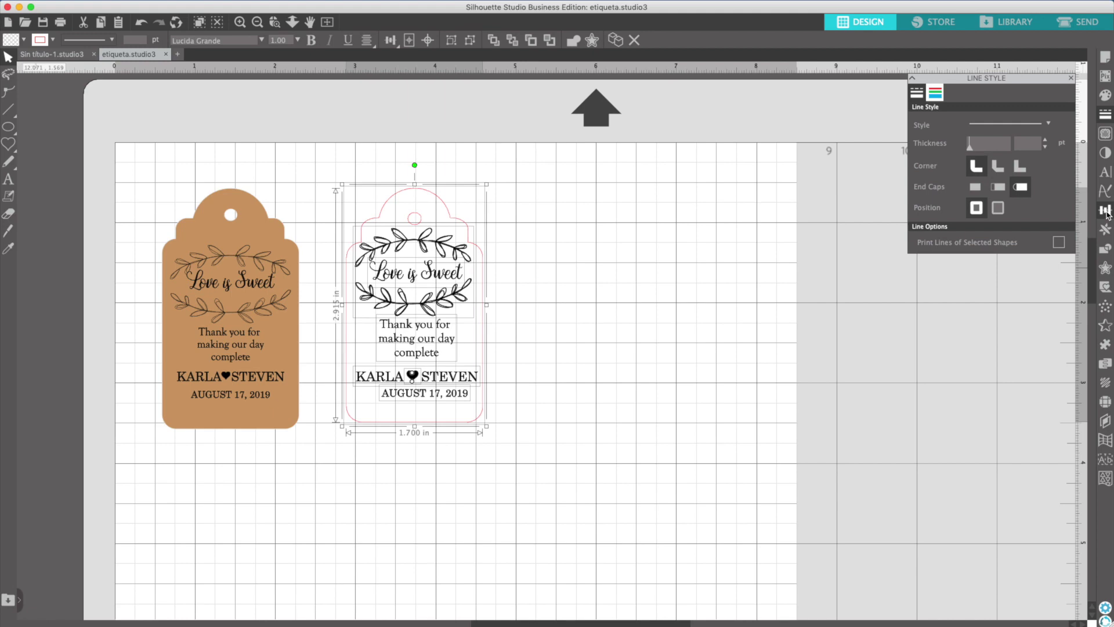
pyautogui.click(1106, 210)
pyautogui.click(1025, 147)
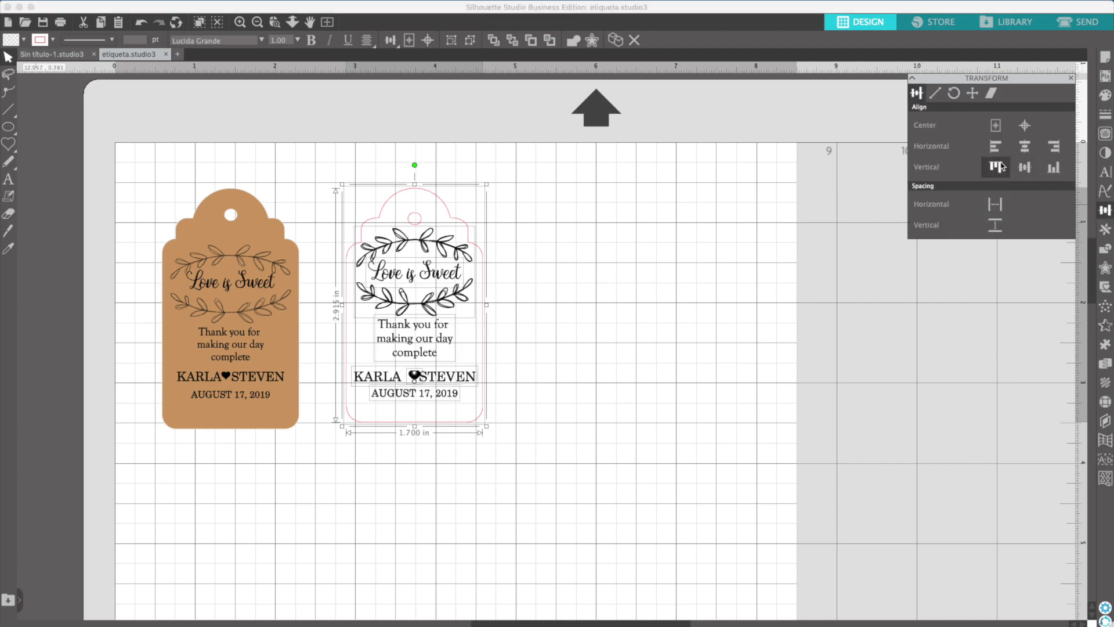
pyautogui.click(574, 357)
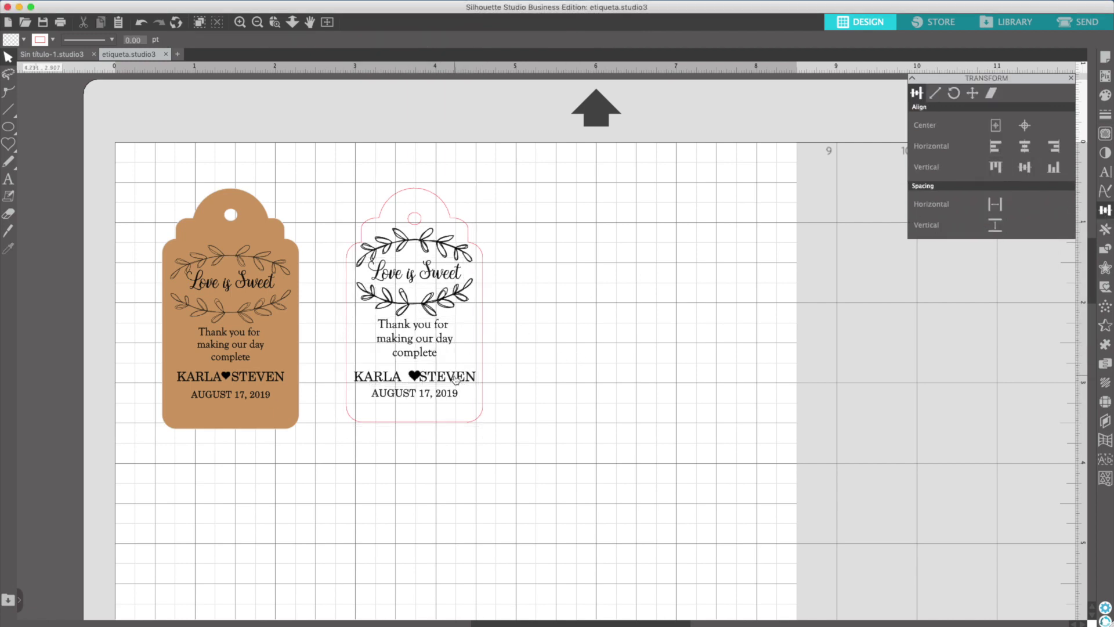
# - Delete the brown reference tag and duplicate the column of three tags to the right twice, filling a three-by-three sheet
pyautogui.press('super+1')
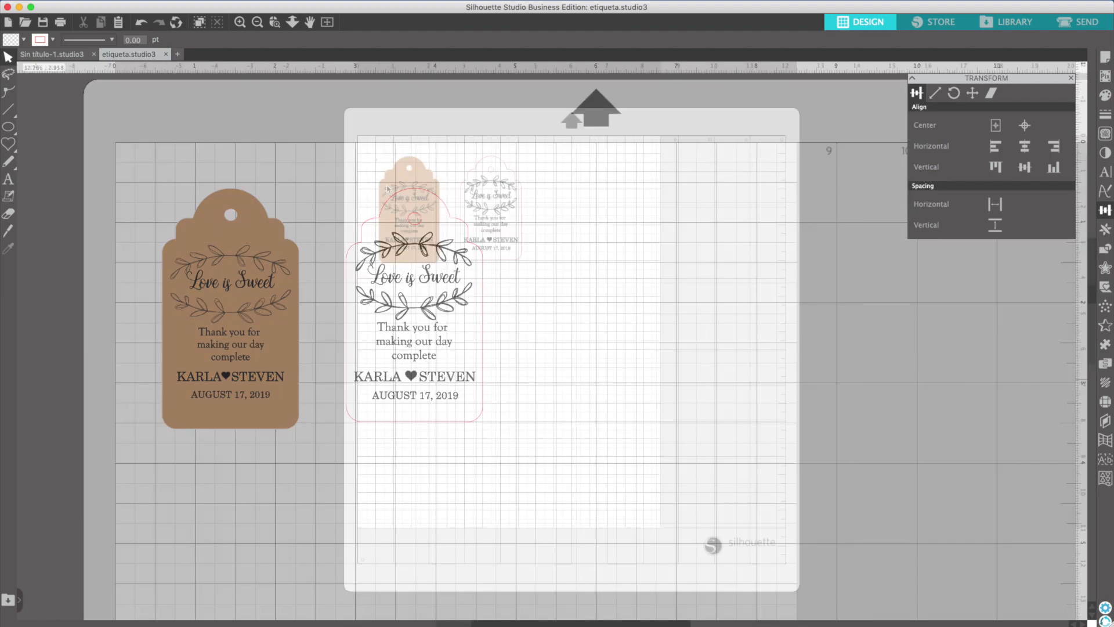
pyautogui.click(428, 272)
pyautogui.press('Delete')
pyautogui.click(467, 177)
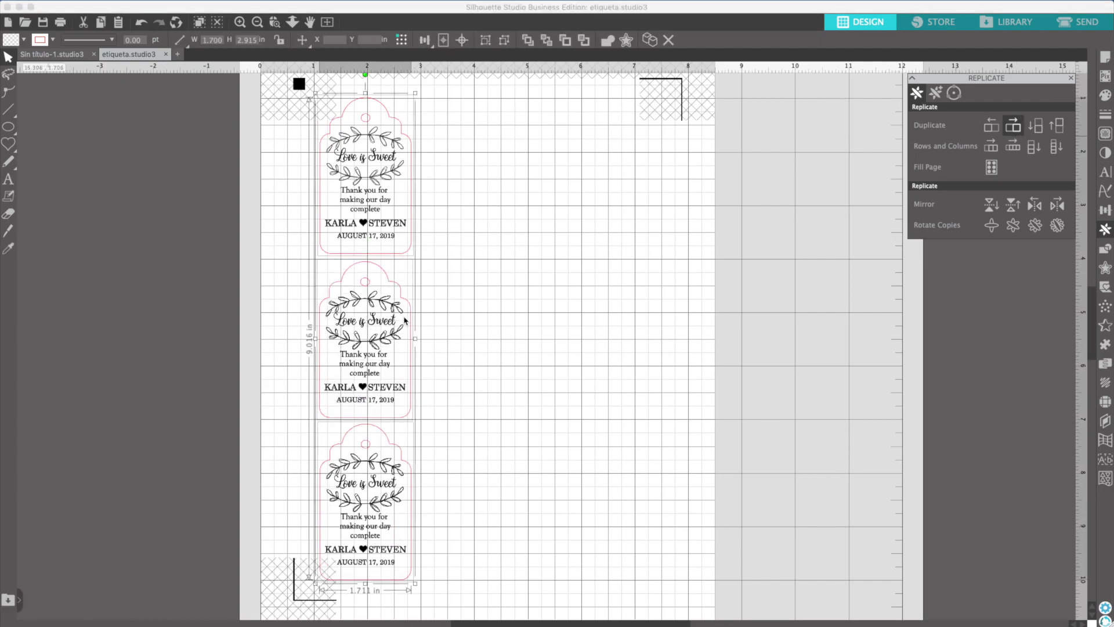
pyautogui.click(1013, 124)
pyautogui.click(1013, 125)
pyautogui.press('super+1')
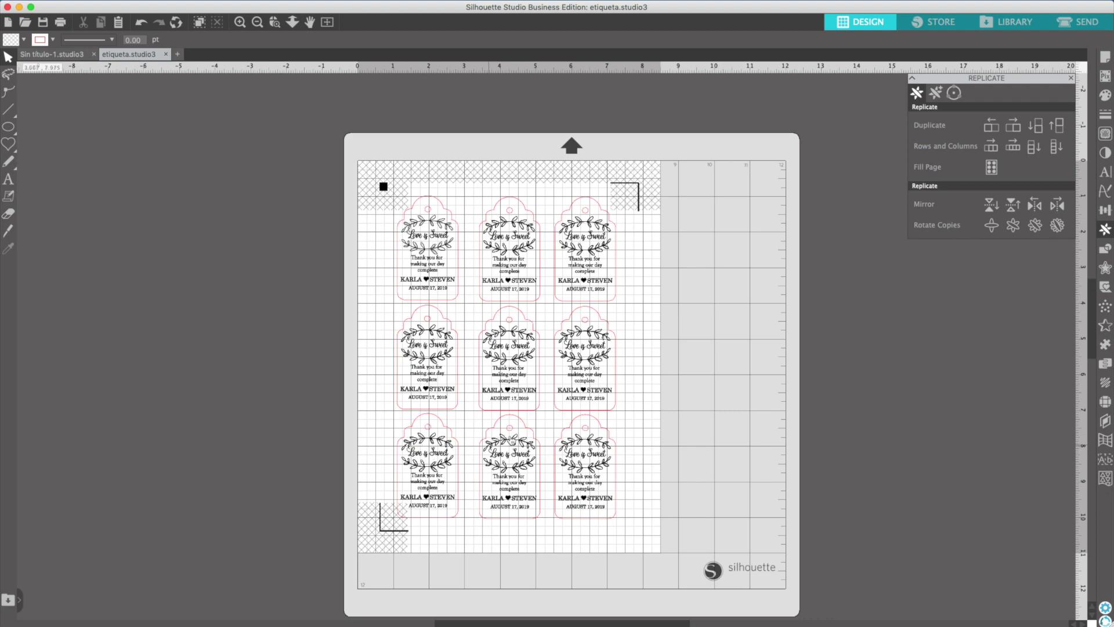
# - Print the sheet of tags on the EPSON XP-410 Wireless, choosing the media type for the paper
pyautogui.press('super+p')
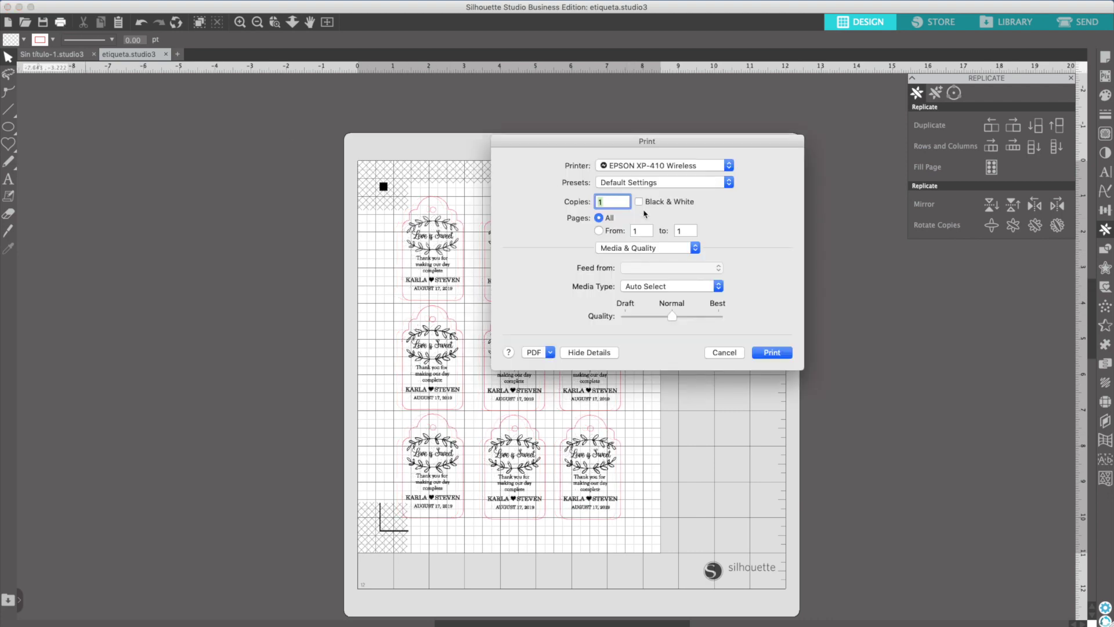
pyautogui.click(650, 286)
pyautogui.click(650, 325)
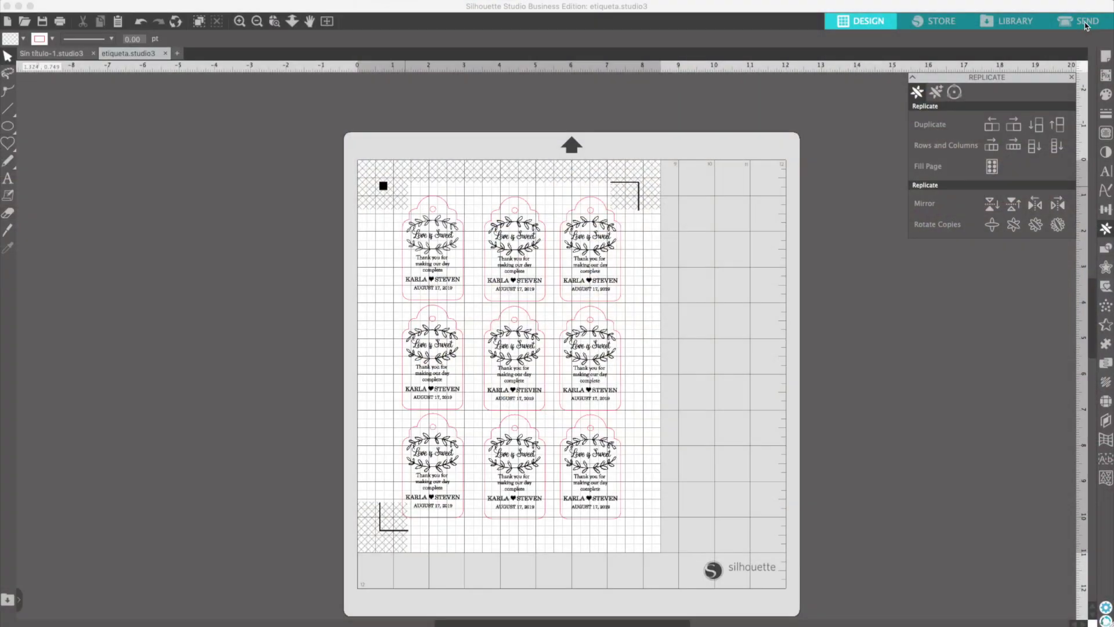
# - Set up the cut job by line color and exclude the black lines from cutting
pyautogui.click(1086, 23)
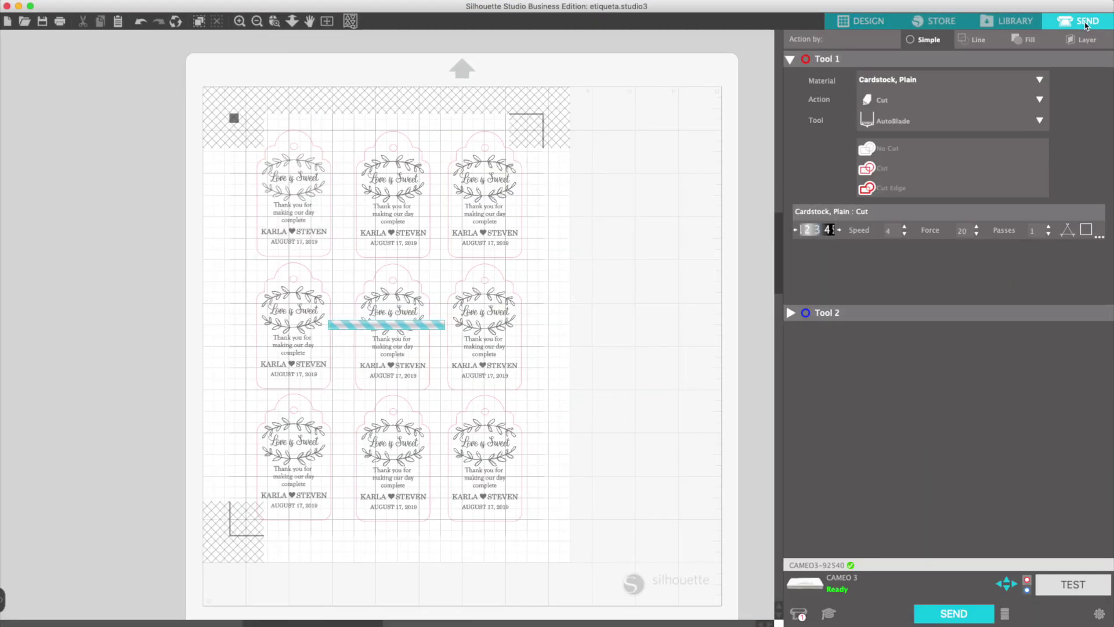
pyautogui.click(976, 39)
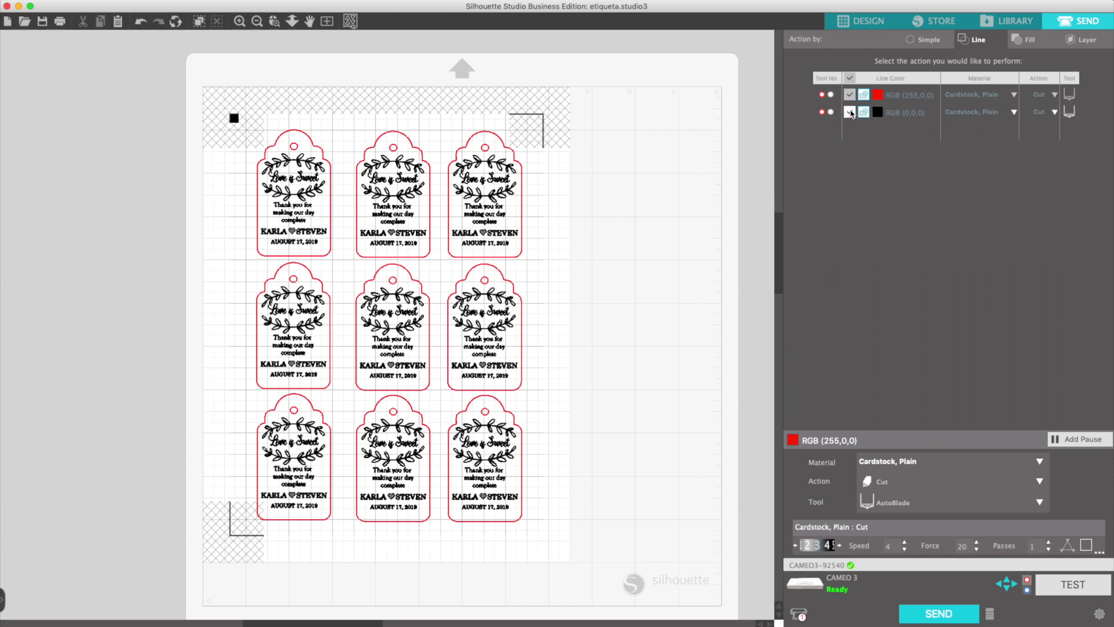
pyautogui.click(850, 112)
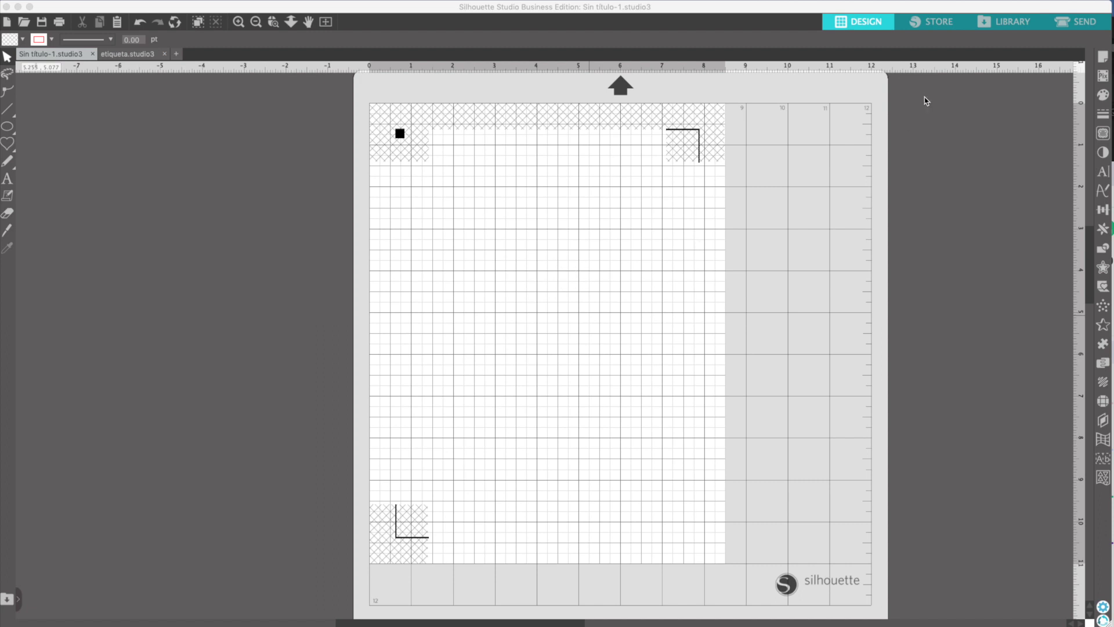
# - Insert the baby stroller design from the library's recent downloads into the blank "Sin título-1" drawing
pyautogui.click(1011, 23)
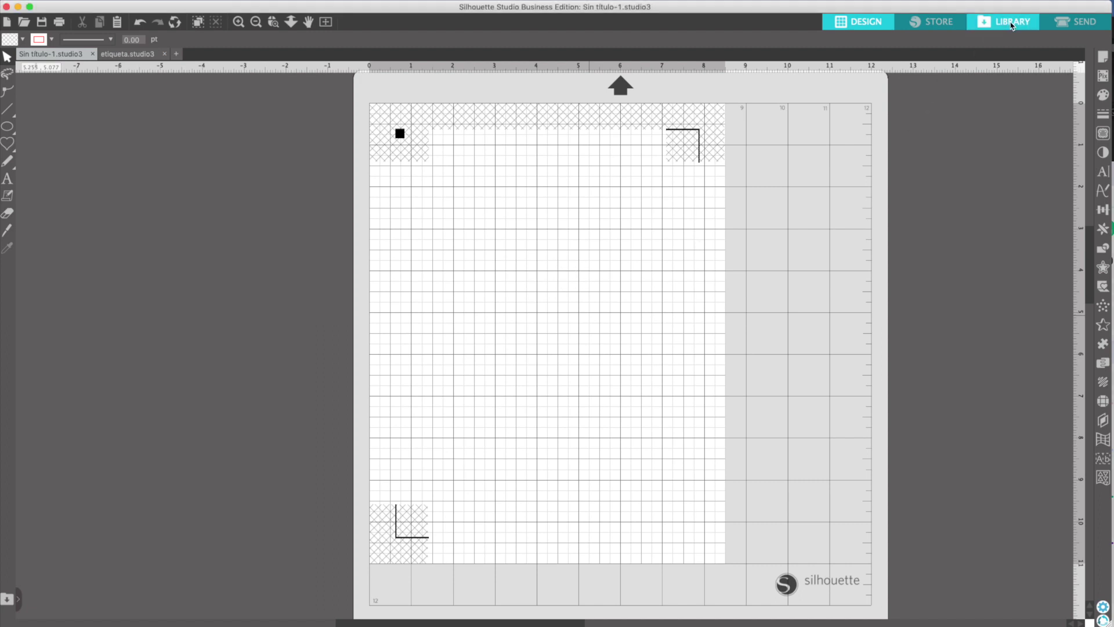
pyautogui.scroll(5, 746, 210)
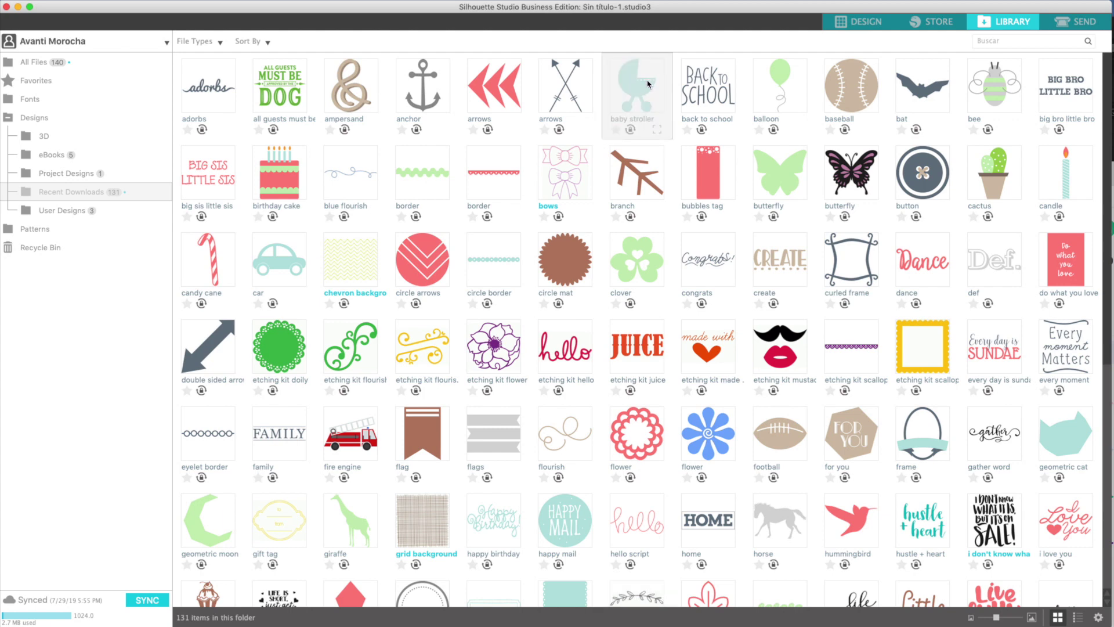
pyautogui.doubleClick(643, 97)
pyautogui.click(665, 397)
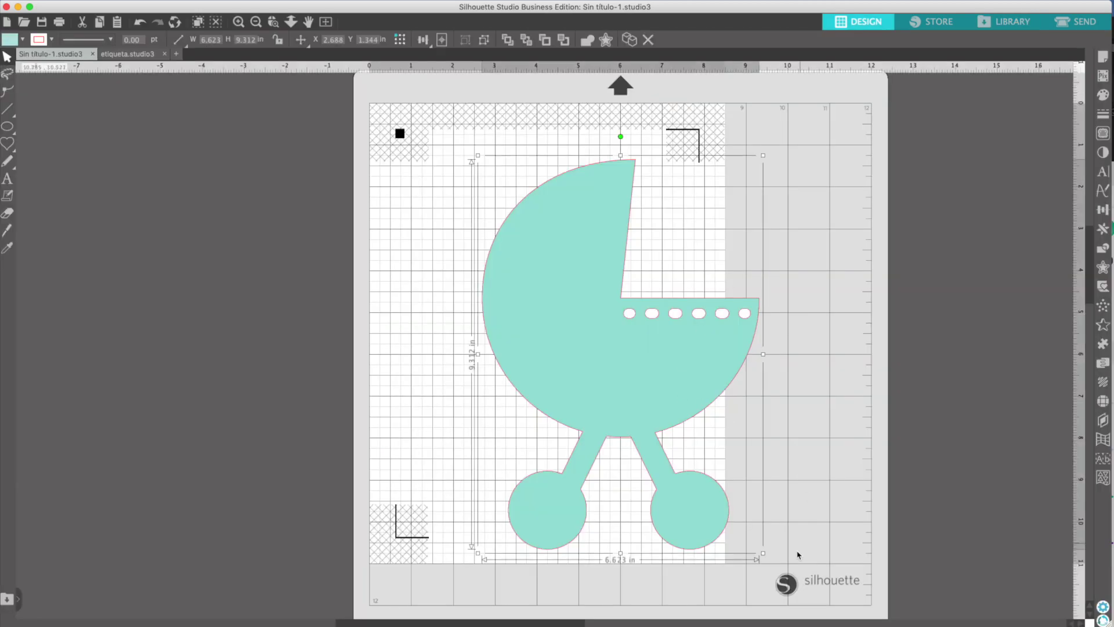
# - Shrink the stroller to about 2.67 in wide and move it near the page's upper-left registration mark
pyautogui.moveTo(760, 551); pyautogui.dragTo(598, 325)
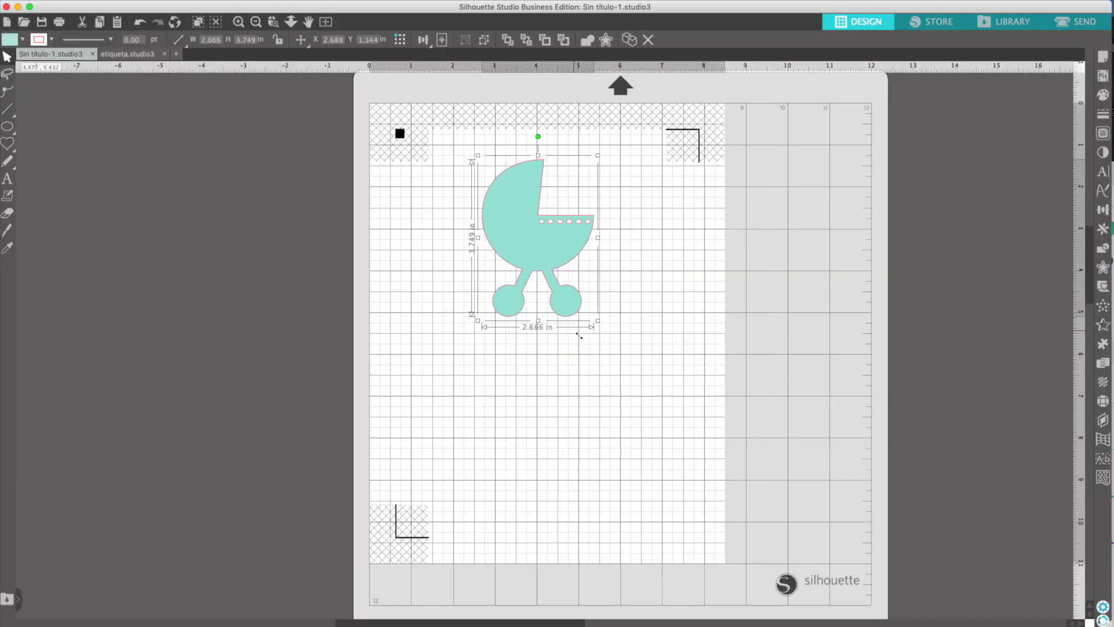
pyautogui.click(629, 337)
pyautogui.moveTo(524, 219); pyautogui.dragTo(469, 220)
pyautogui.scroll(2, 444, 346)
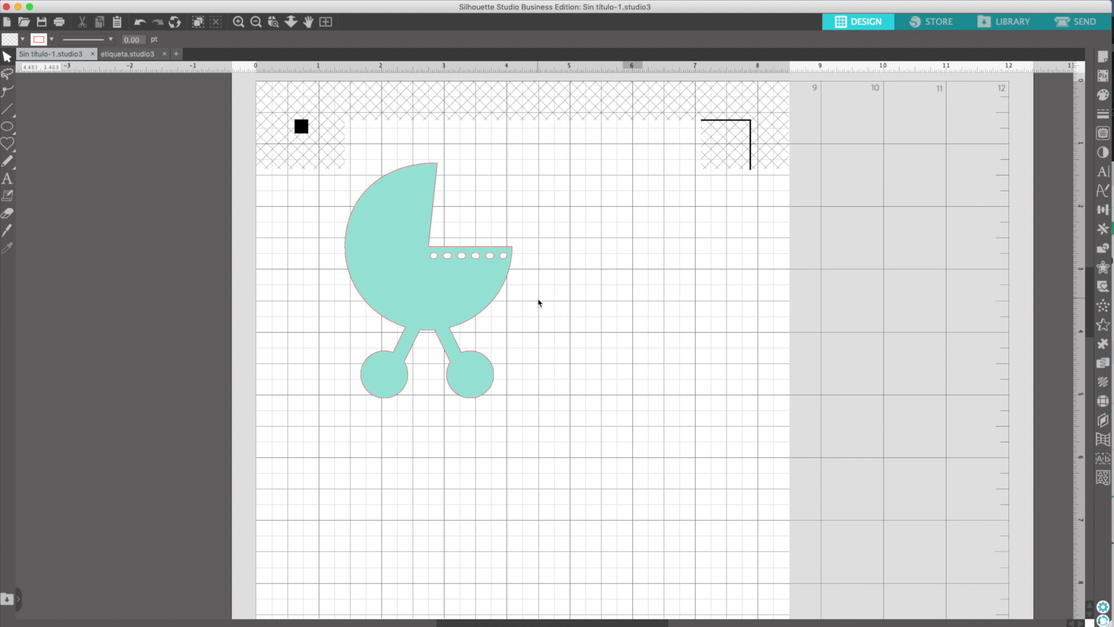
# - Insert the "Little One" lettering from the library and shrink it to about 3.17 in wide beside the stroller
pyautogui.click(1019, 23)
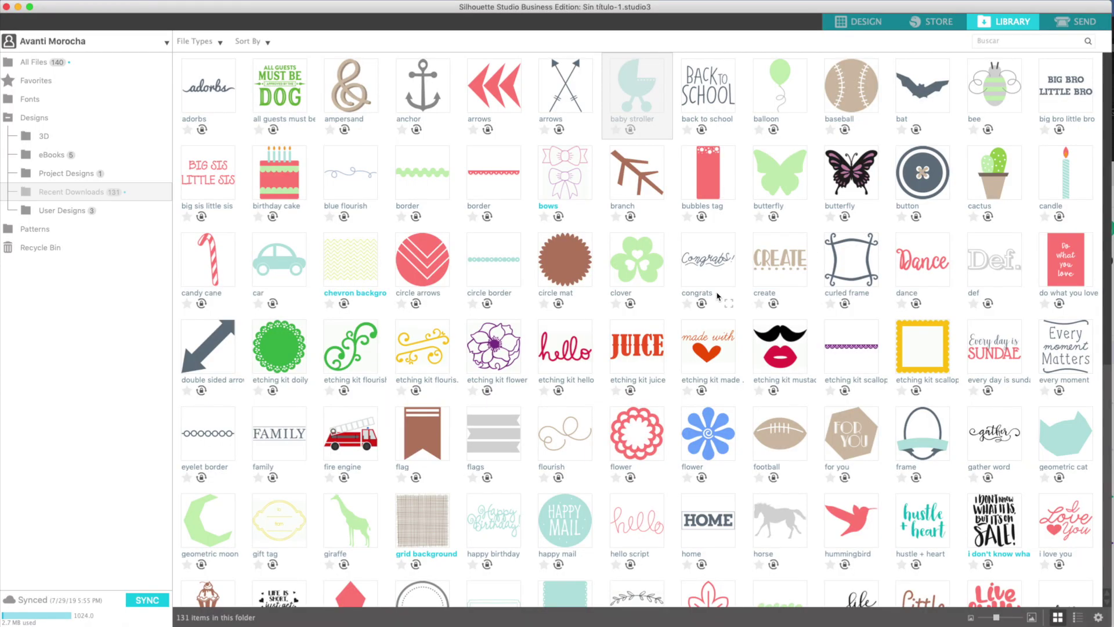
pyautogui.scroll(-5, 1092, 496)
pyautogui.doubleClick(924, 457)
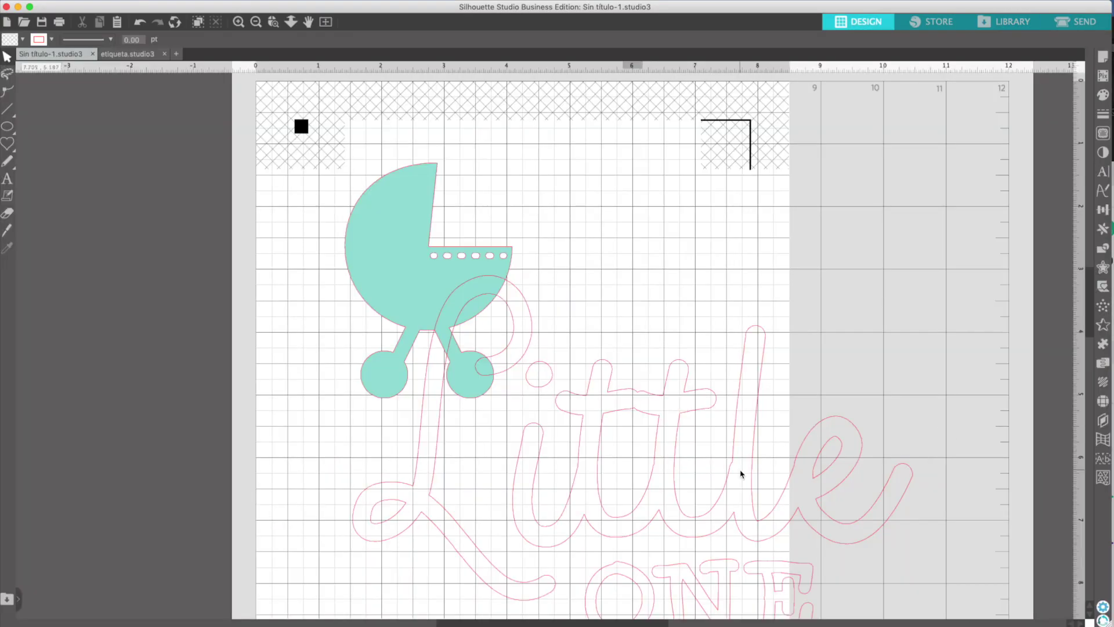
pyautogui.moveTo(748, 485); pyautogui.dragTo(764, 352)
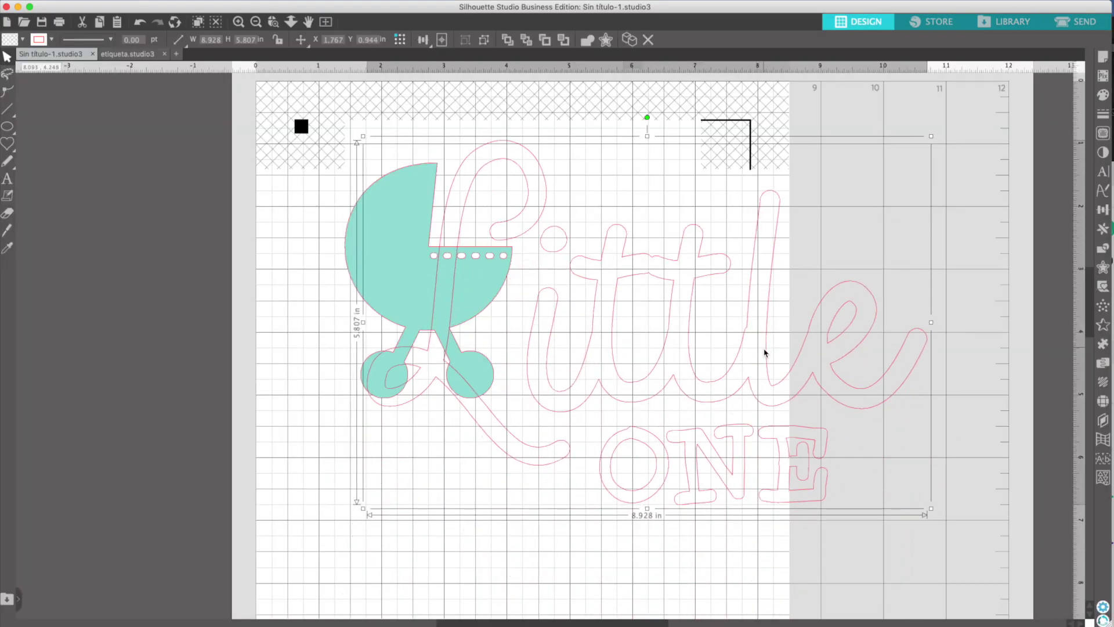
pyautogui.moveTo(363, 509); pyautogui.dragTo(749, 315)
pyautogui.moveTo(791, 228); pyautogui.dragTo(603, 390)
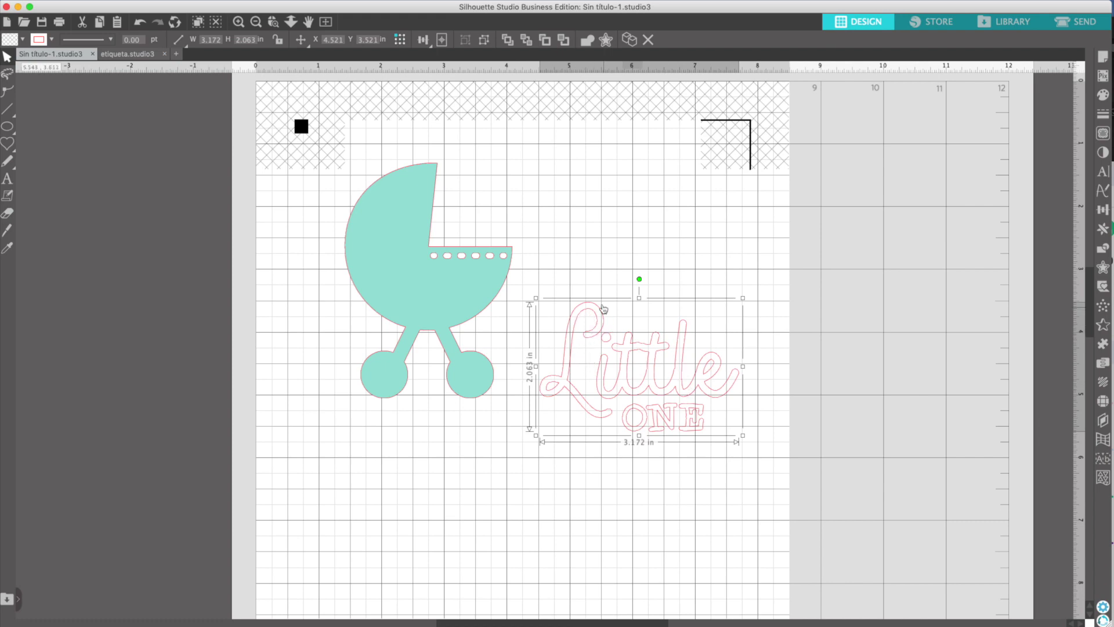
# - Give the "Little One" lettering a black line and fill, and fit it on the stroller's body at about 1.115 in wide
pyautogui.click(1103, 117)
pyautogui.click(933, 91)
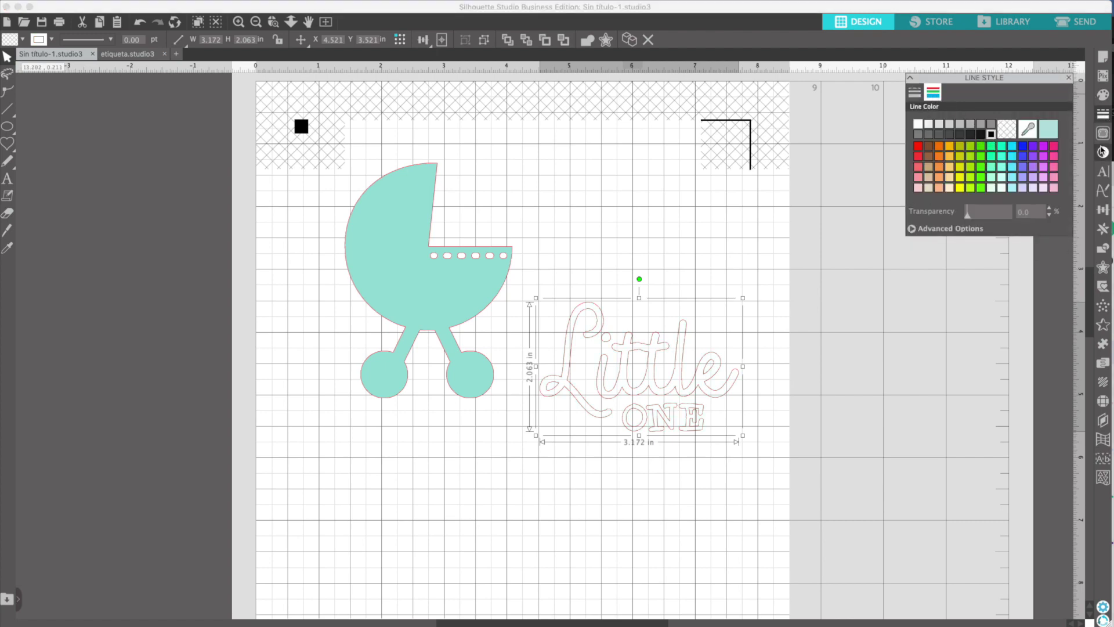
pyautogui.click(1103, 96)
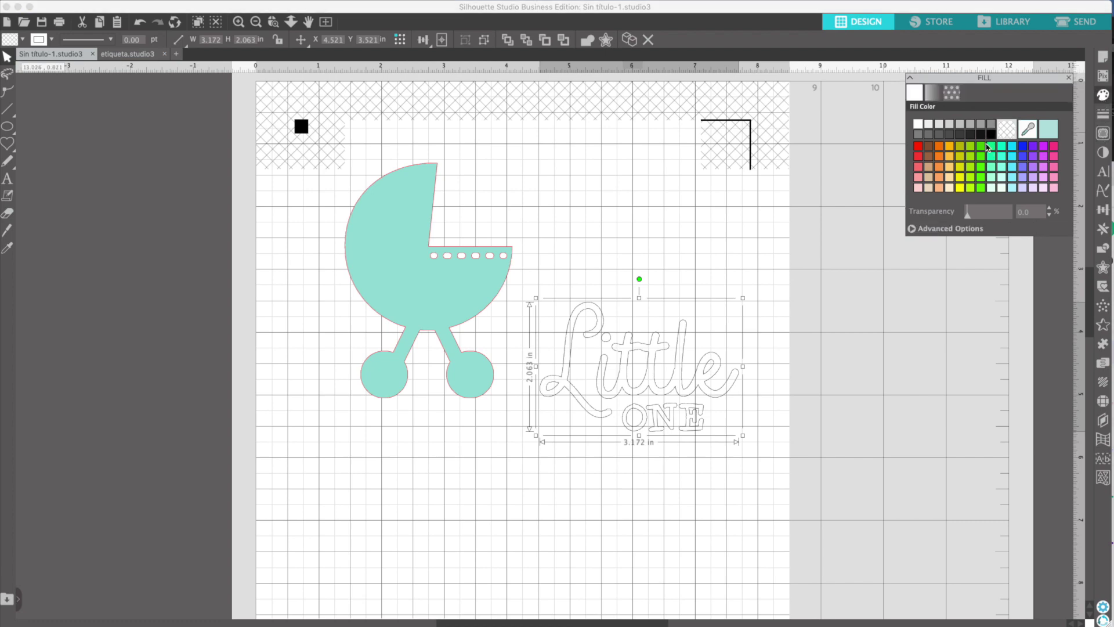
pyautogui.click(991, 134)
pyautogui.moveTo(743, 435); pyautogui.dragTo(473, 317)
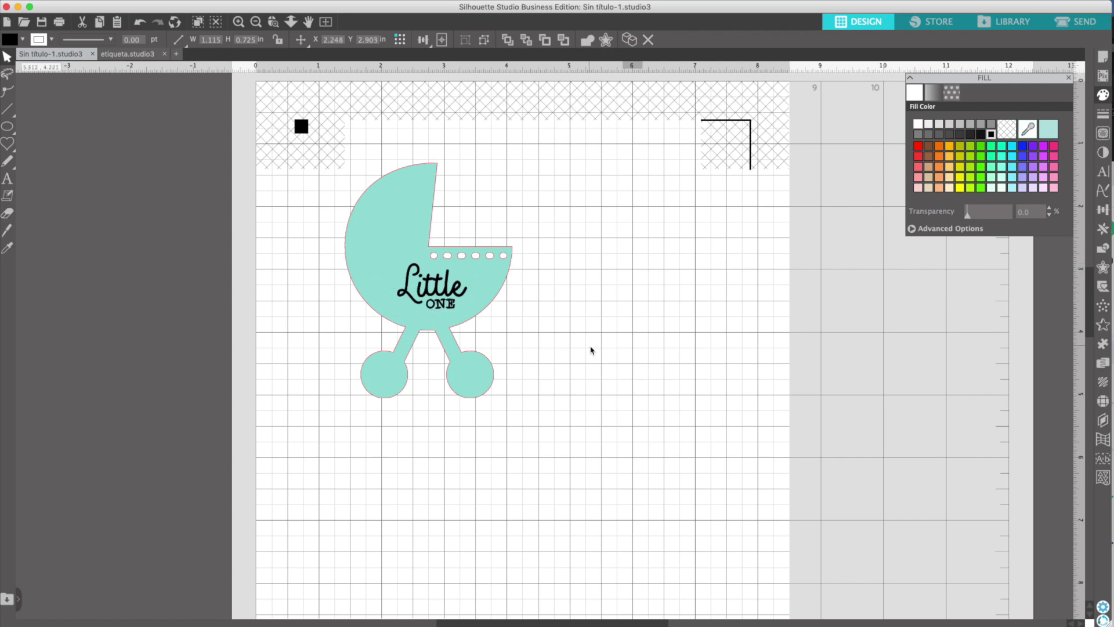
# - Change the stroller's fill color to white
pyautogui.click(462, 346)
pyautogui.click(1106, 94)
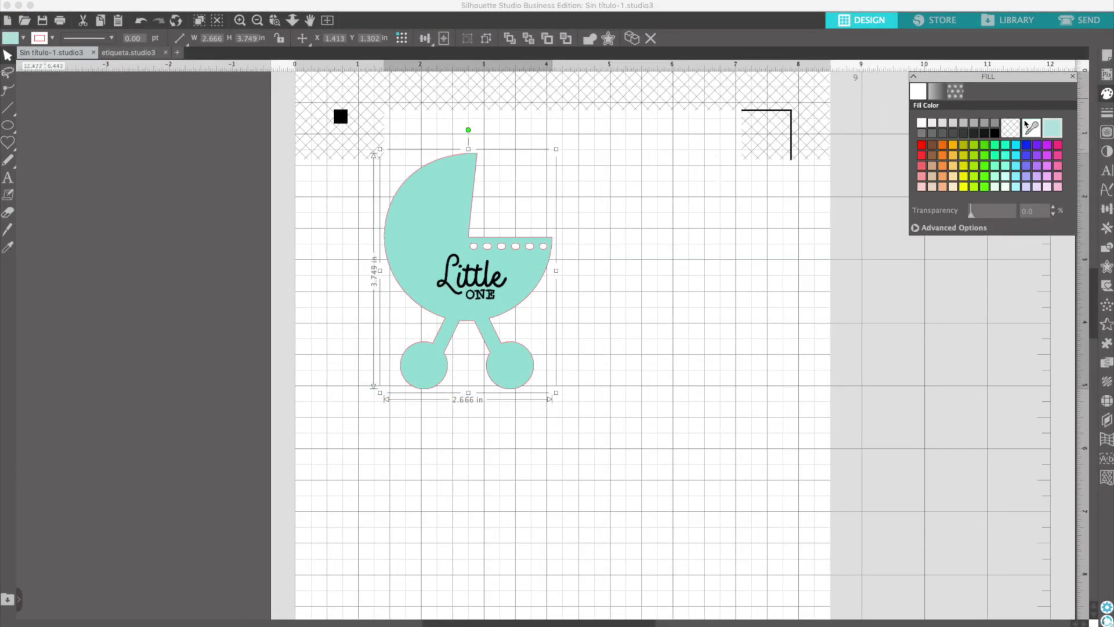
pyautogui.click(922, 123)
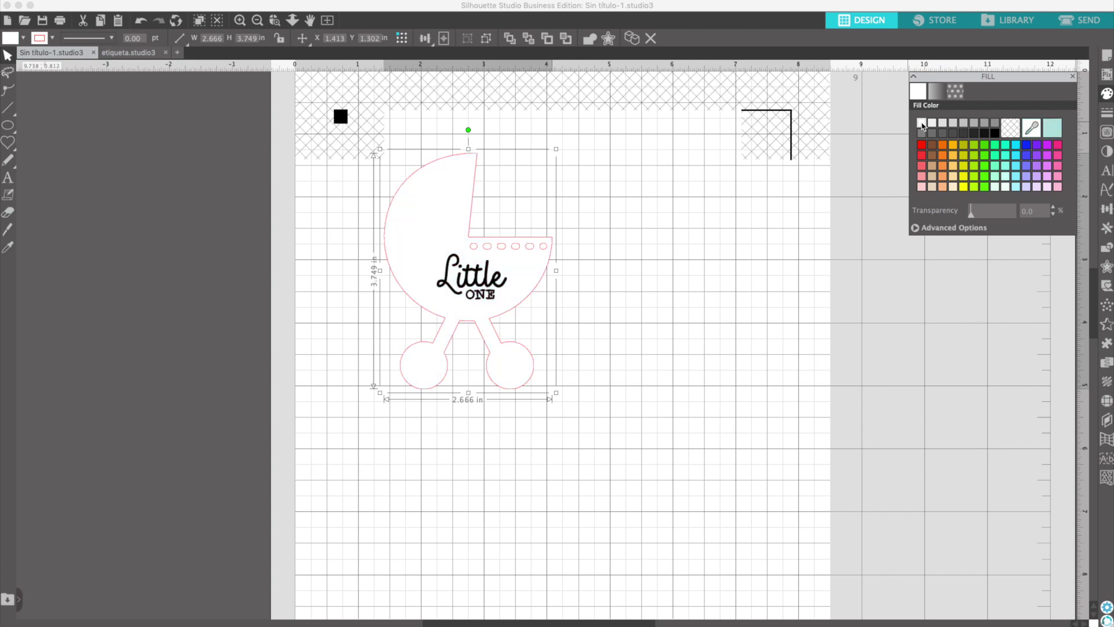
pyautogui.click(687, 301)
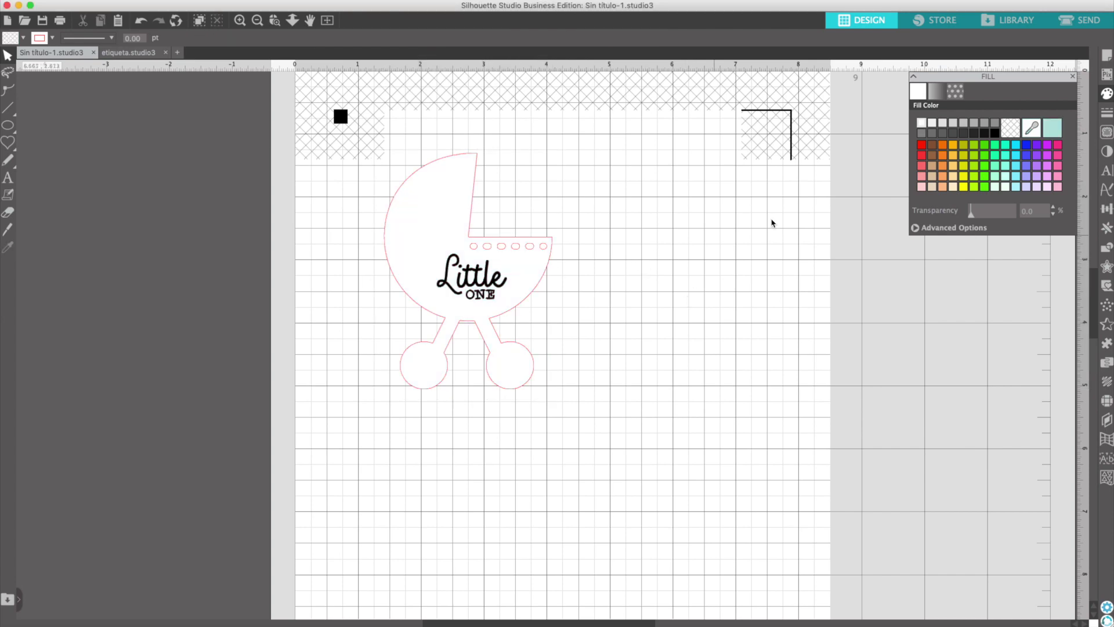
# - Insert the flags design from the library and place a single flag about 3.3 in wide beside the stroller
pyautogui.click(1024, 22)
pyautogui.scroll(-5, 788, 338)
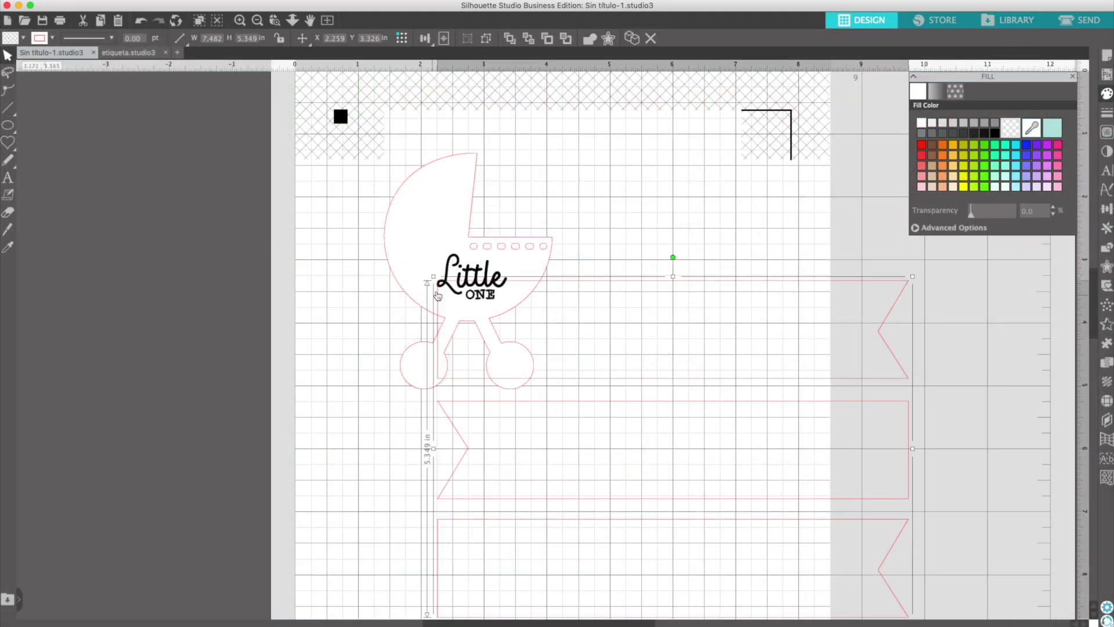
pyautogui.moveTo(700, 386); pyautogui.dragTo(632, 221)
pyautogui.moveTo(663, 294); pyautogui.dragTo(663, 234)
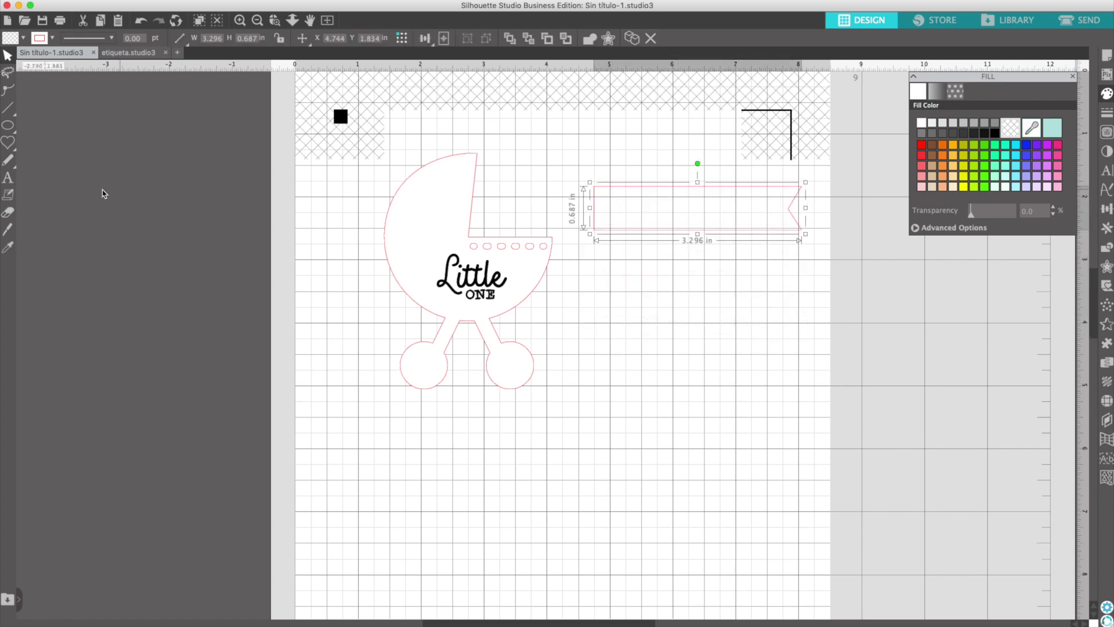
# - Add the text "Blueberry" in the Penna font, about 1.59 in wide, on the flag
pyautogui.click(9, 165)
pyautogui.click(7, 177)
pyautogui.click(592, 310)
pyautogui.write('BLUEBERRY')
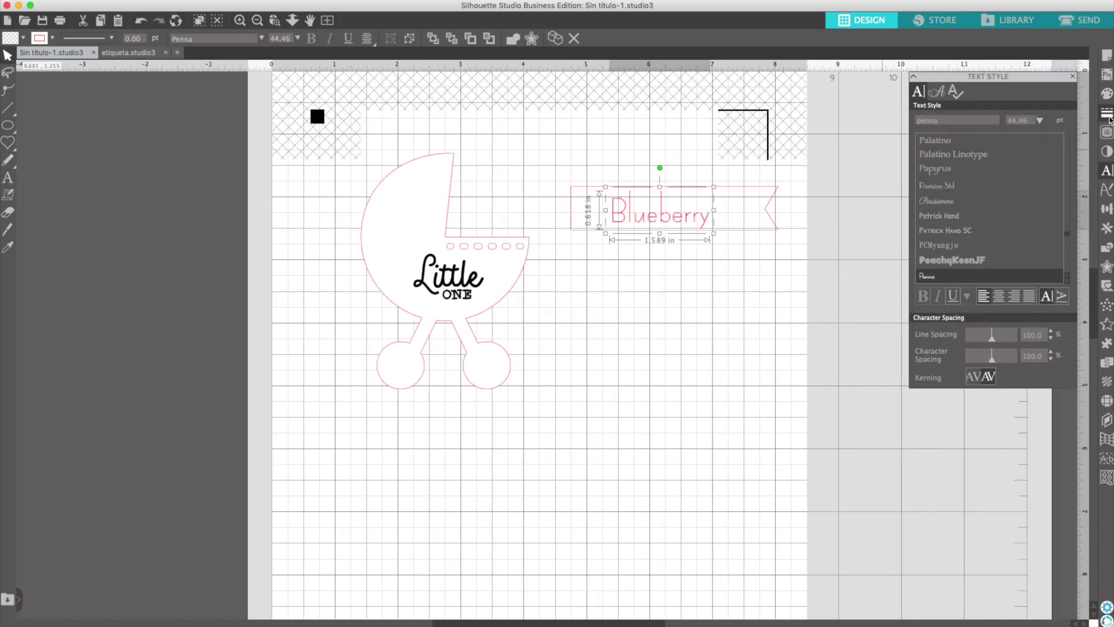
# - Set the "Blueberry" text's line color to black
pyautogui.click(1107, 112)
pyautogui.click(918, 90)
pyautogui.click(937, 91)
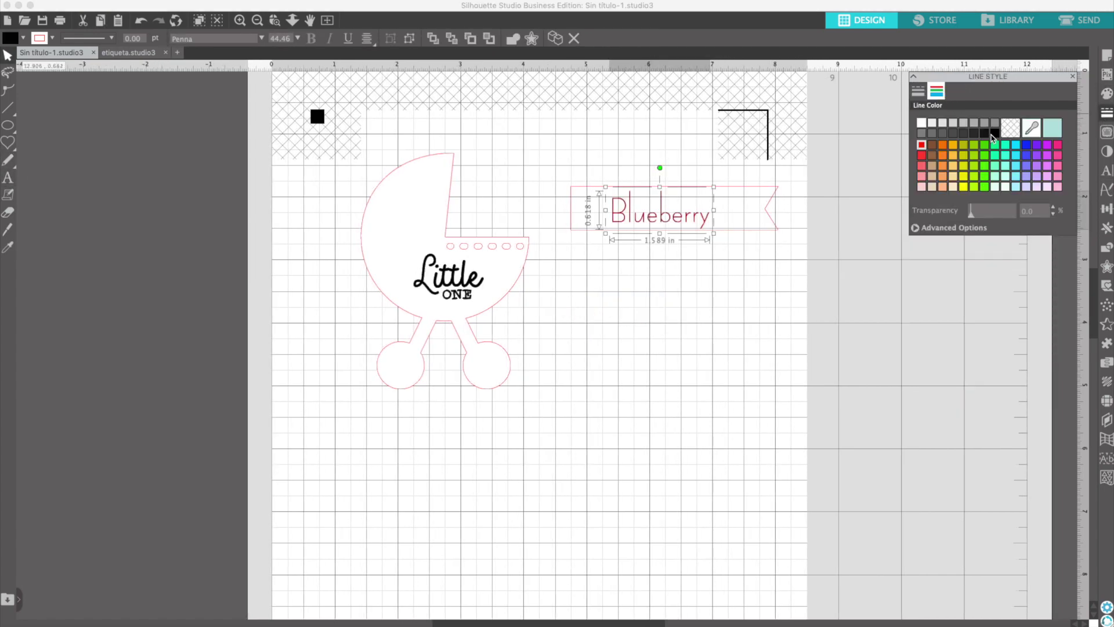
pyautogui.click(994, 134)
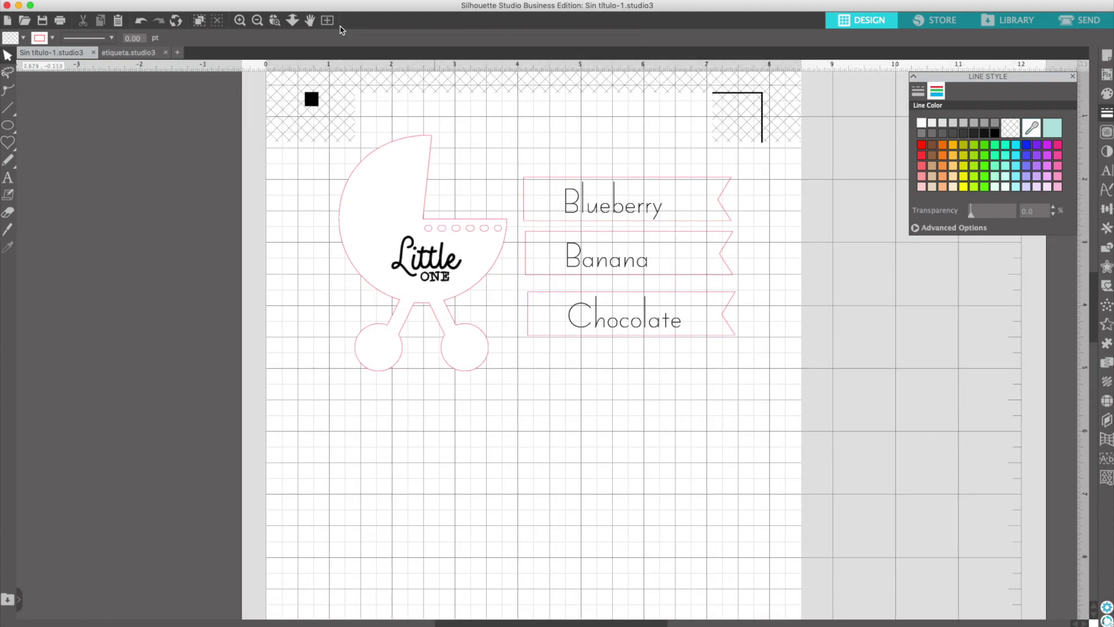
# - Duplicate the whole set of stroller and three flavour flags, placing the copy below the original within the registration marks
pyautogui.click(257, 21)
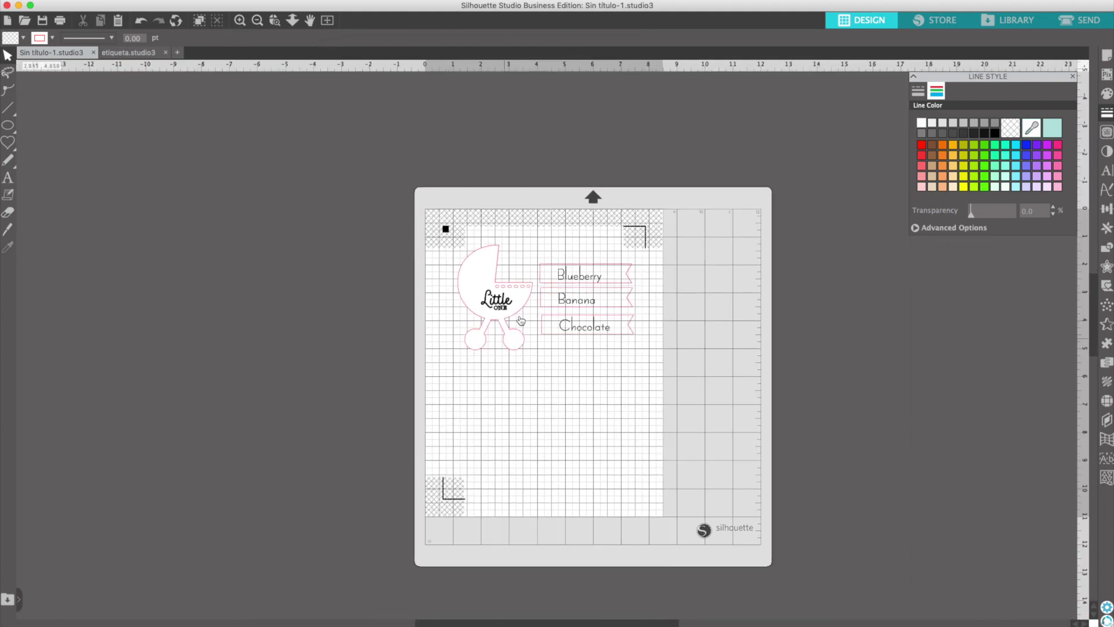
pyautogui.click(505, 309)
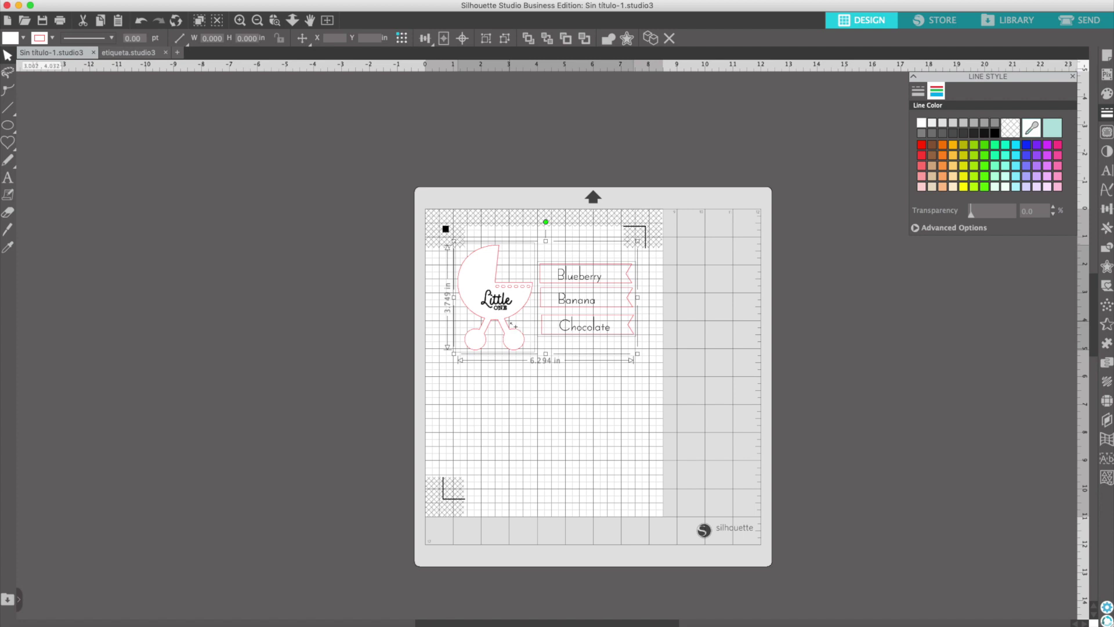
pyautogui.moveTo(511, 316); pyautogui.dragTo(514, 437)
pyautogui.click(629, 337)
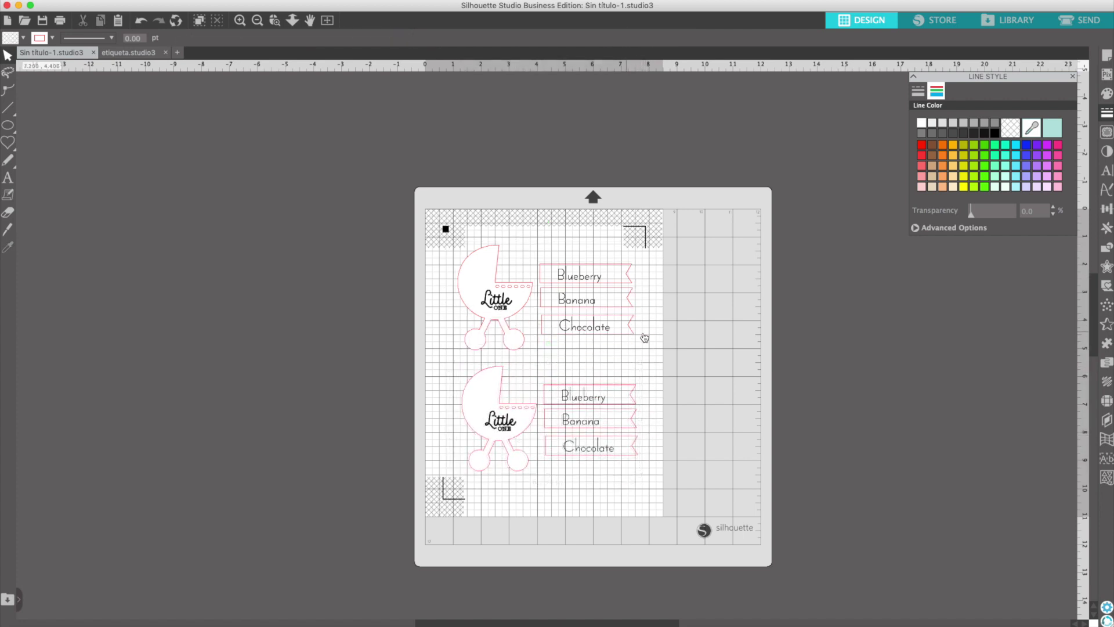
# - Print the sheet on the EPSON XP-410 Wireless with the media type set to Photo Matte Paper
pyautogui.click(60, 21)
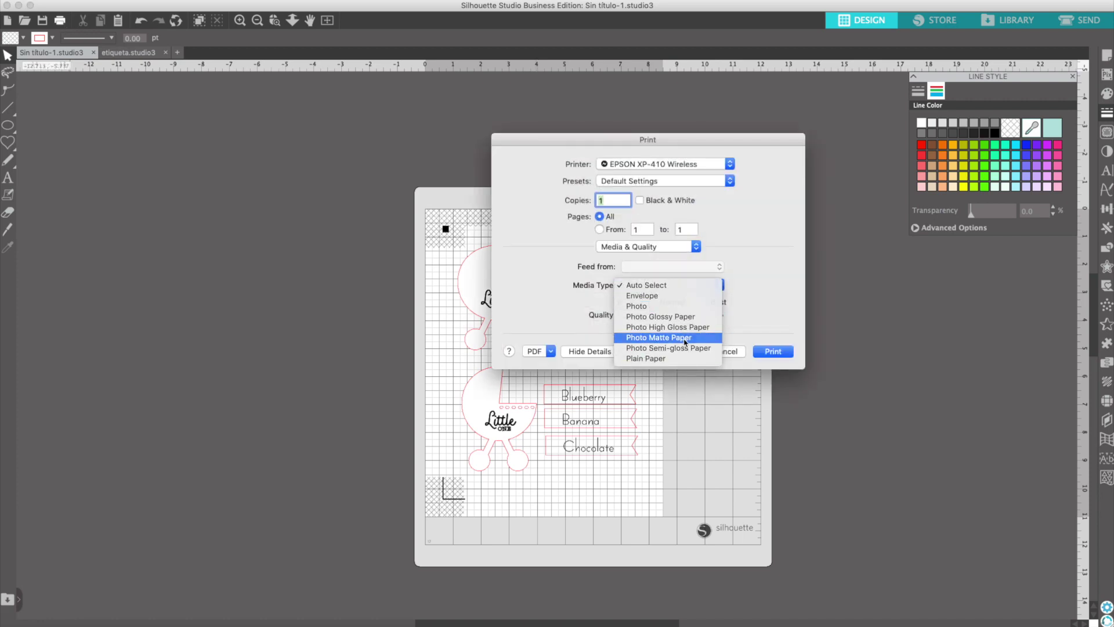
pyautogui.click(685, 339)
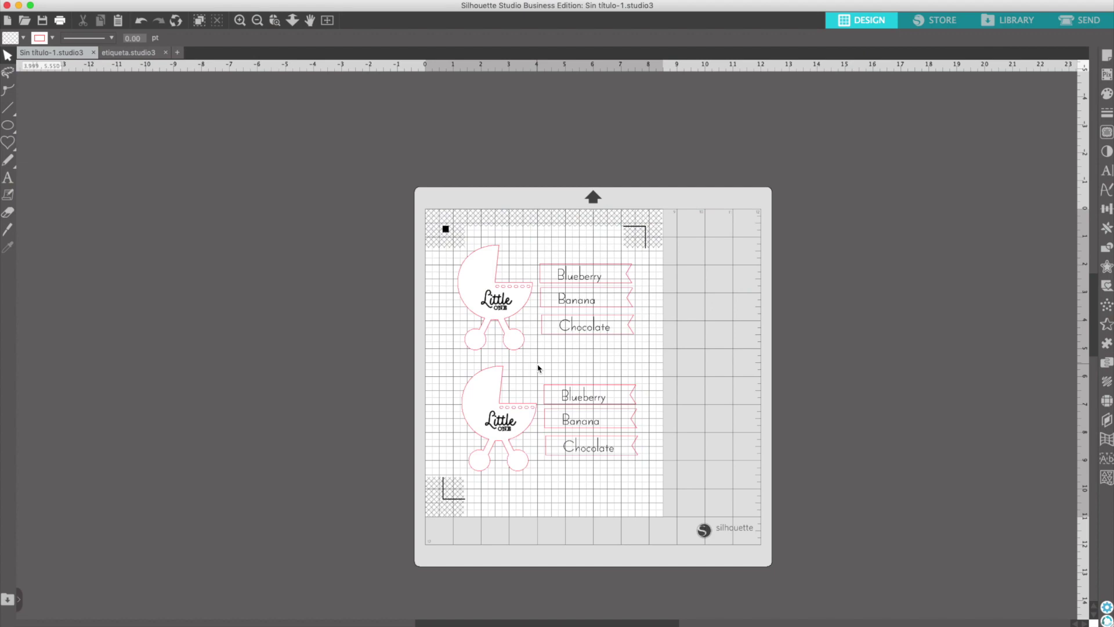
# - Exclude the black lines from cutting and send the red outlines to the CAMEO 3 as a Cardstock, Plain cut with the AutoBlade
pyautogui.click(1079, 23)
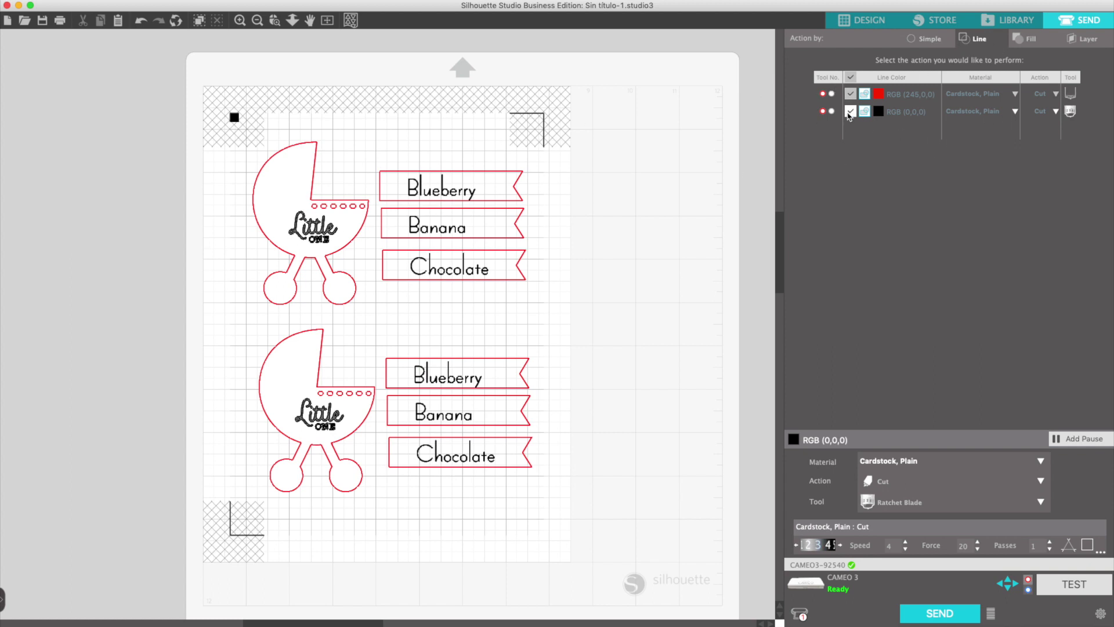
pyautogui.click(849, 112)
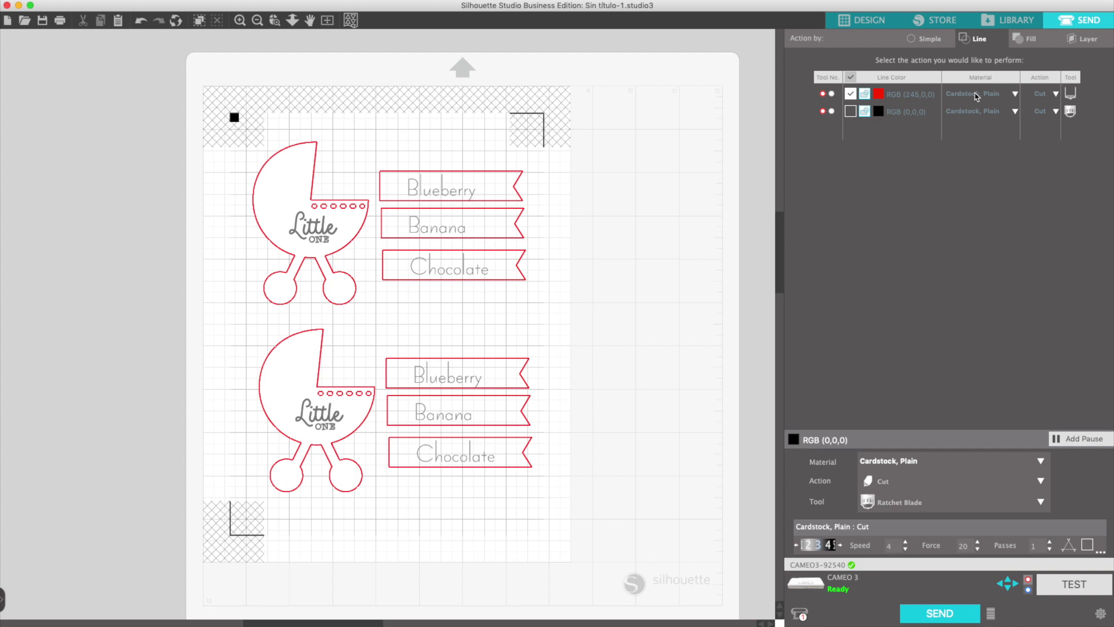
pyautogui.click(905, 94)
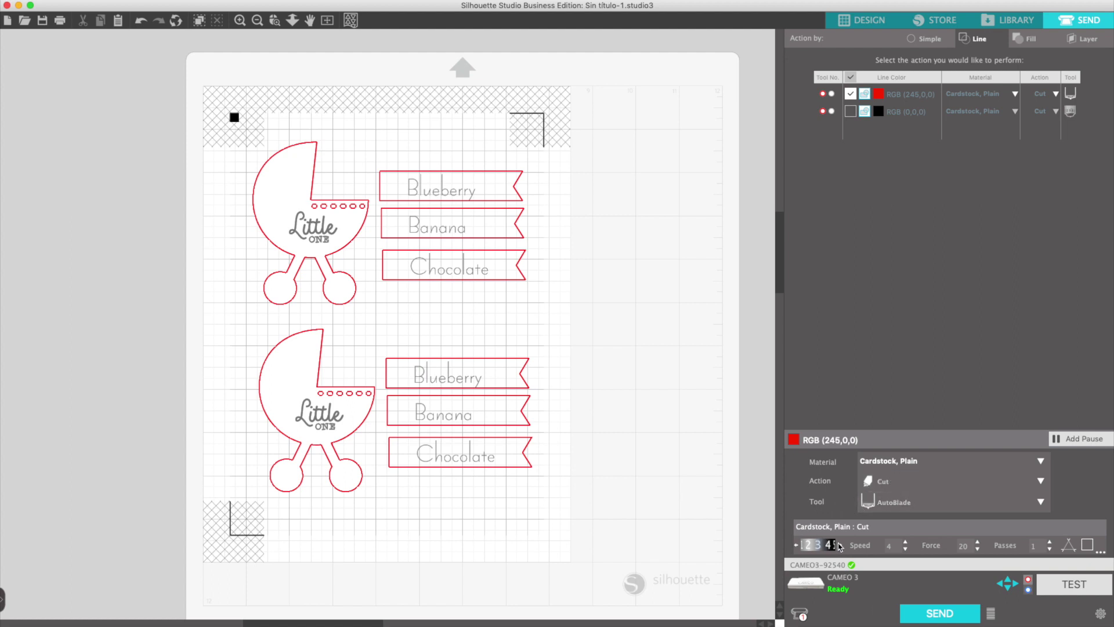
pyautogui.click(922, 614)
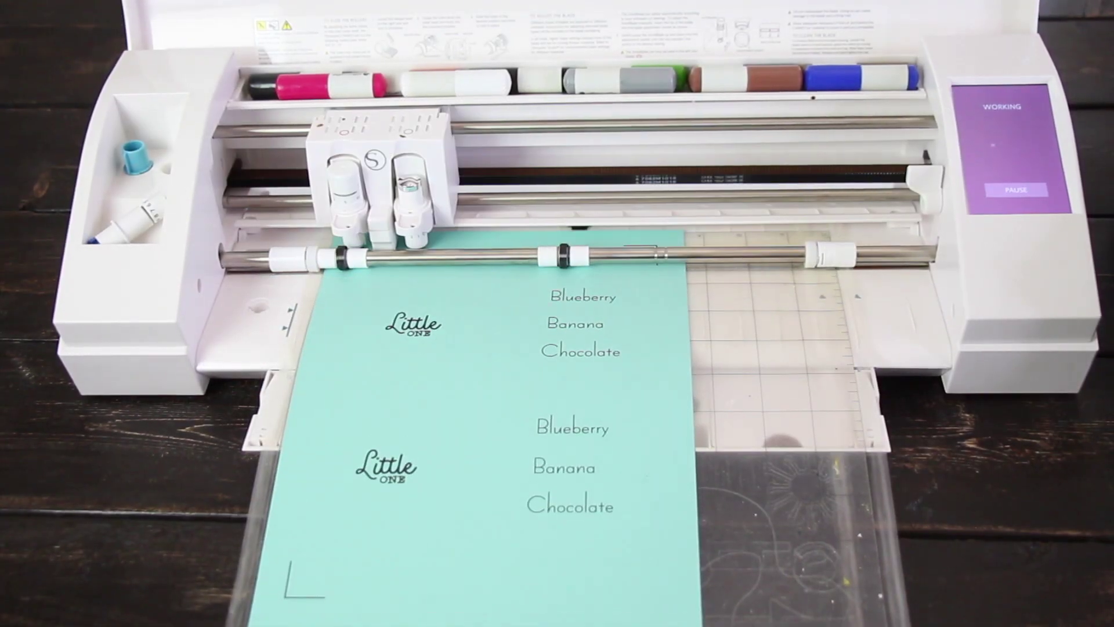